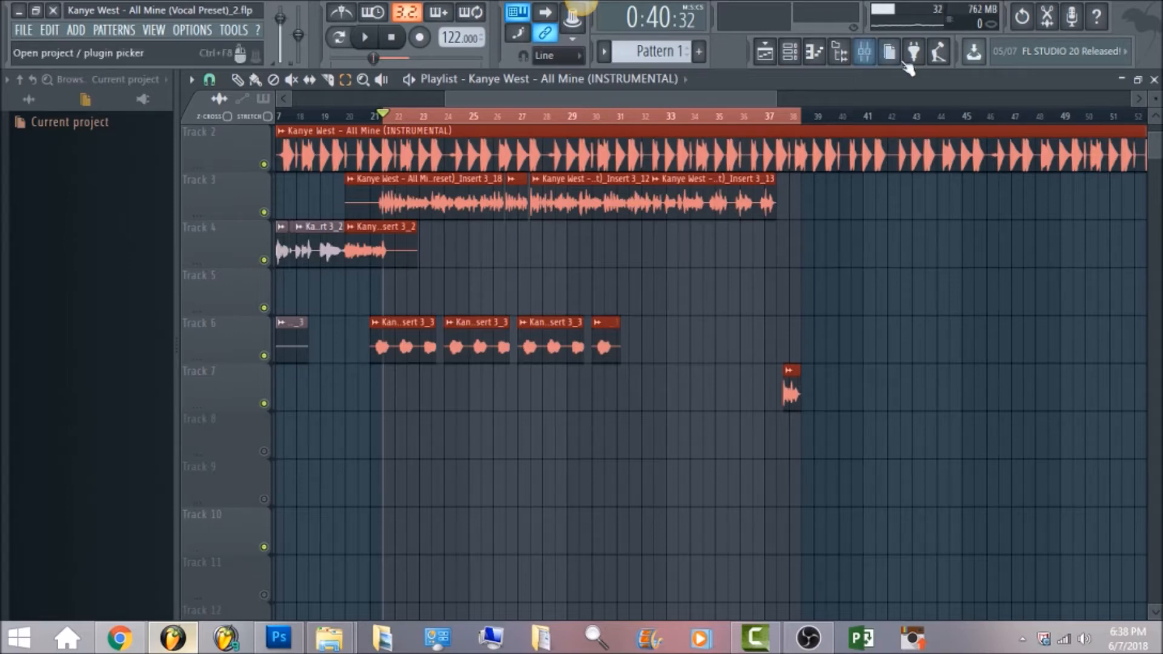
Open the mixer and bypass the Master track's iZotope Ozone 5 Equalizer, MASTER EQ, Maximus and Fruity soft clipper.
left_click(864, 52)
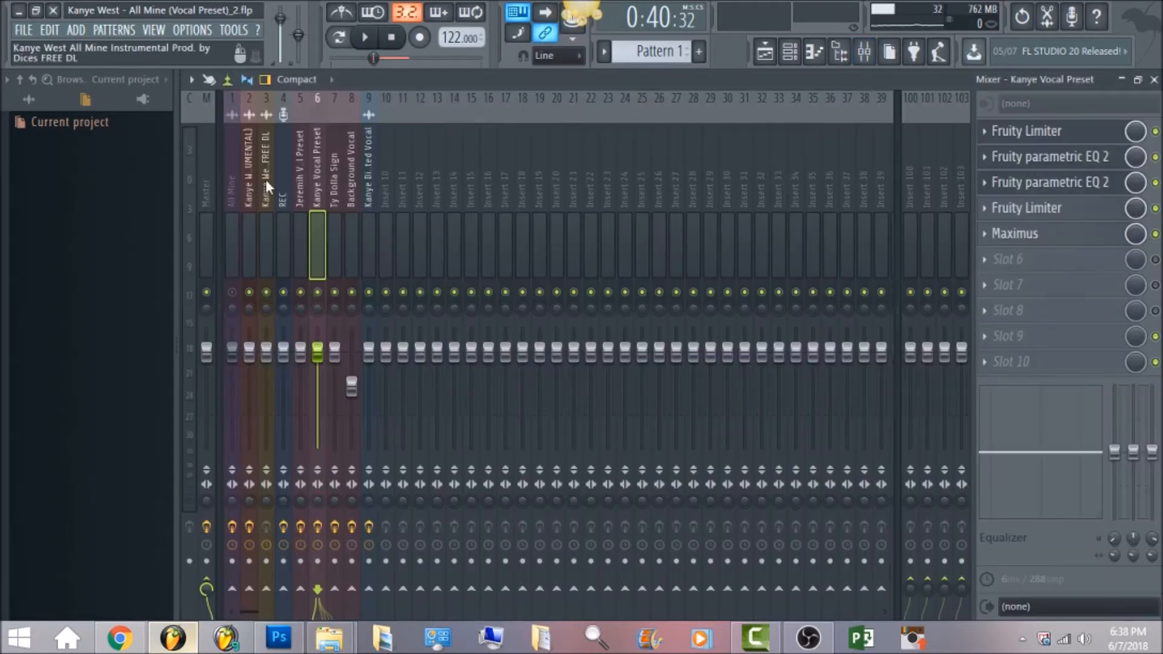
left_click(201, 162)
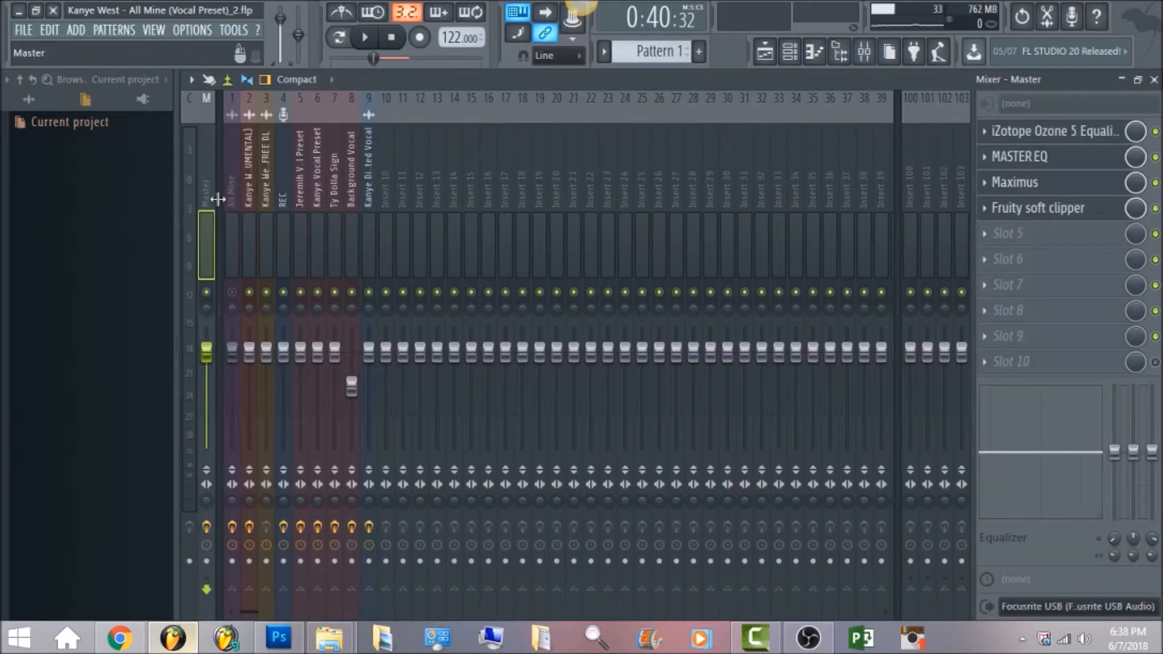
left_click(1155, 208)
left_click(1155, 183)
left_click(1154, 157)
left_click(1155, 131)
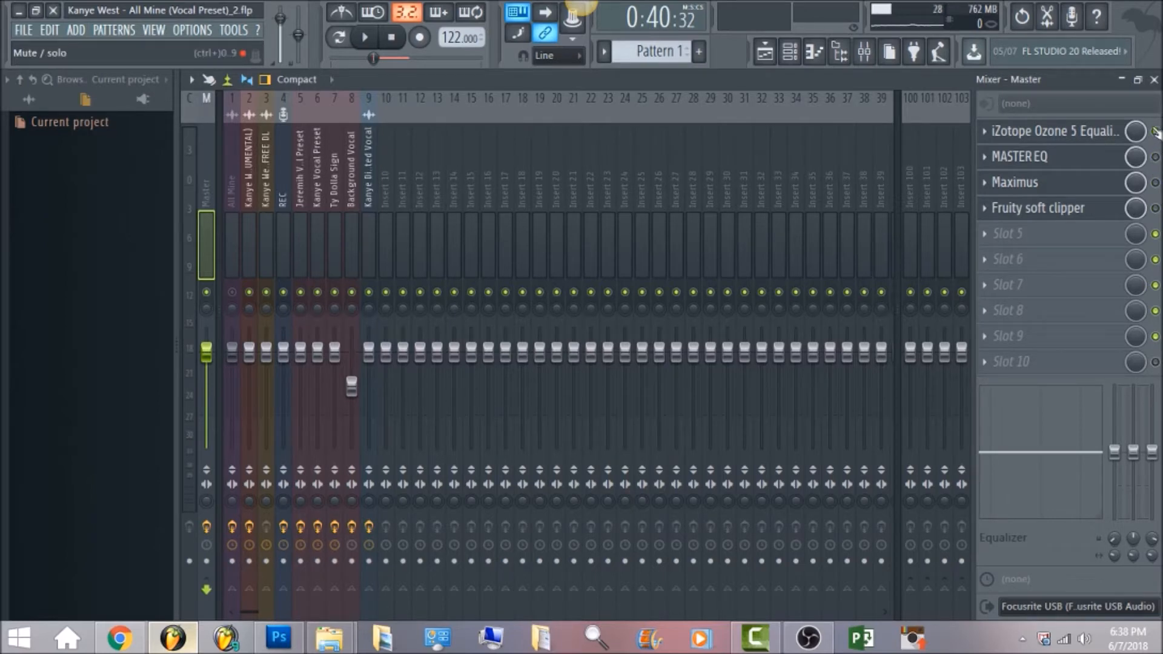
Bypass the effects in slots 2 to 5 on the Kanye Vocal Preset track and open the Fruity Limiter in slot 1.
left_click(315, 184)
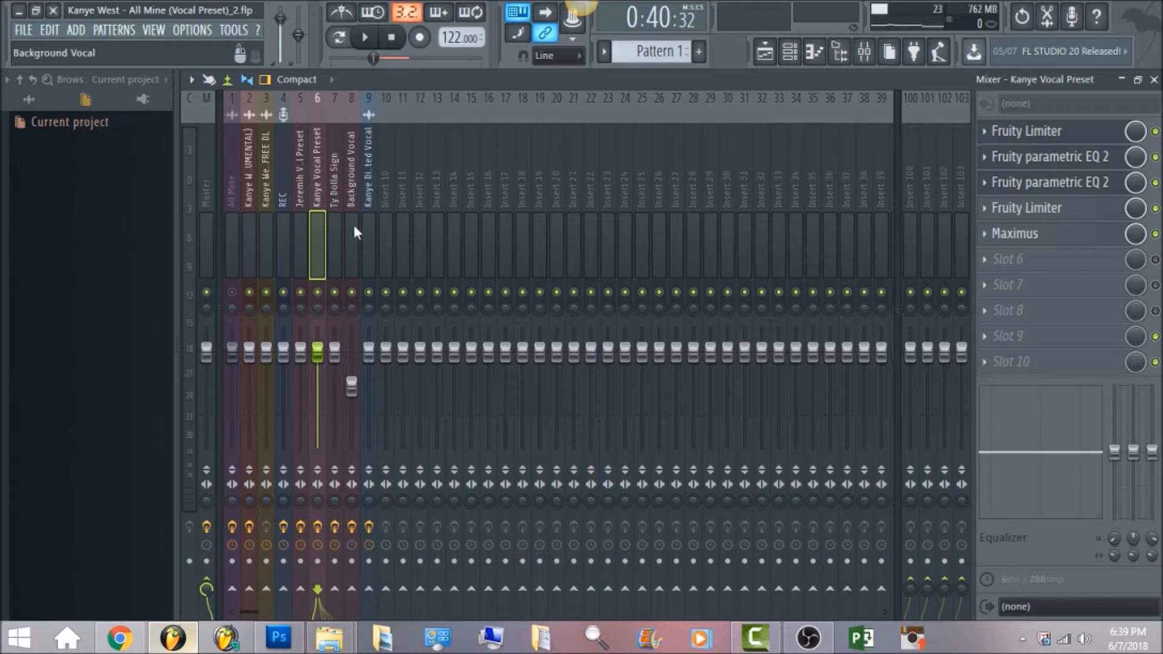
left_click(202, 170)
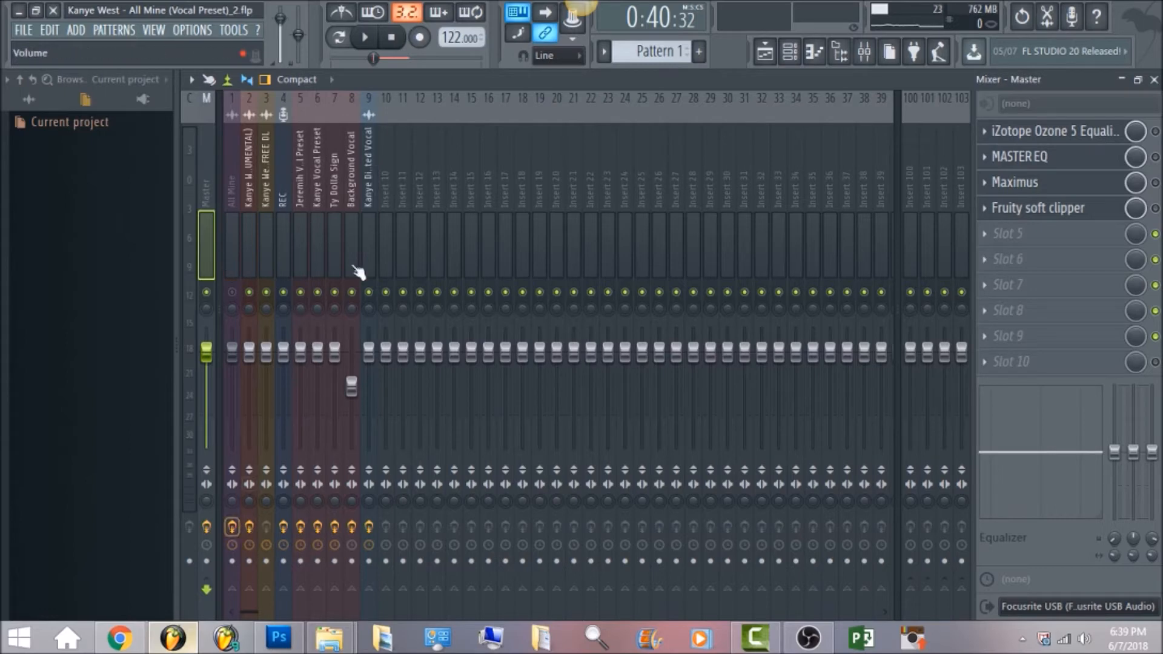
left_click(314, 181)
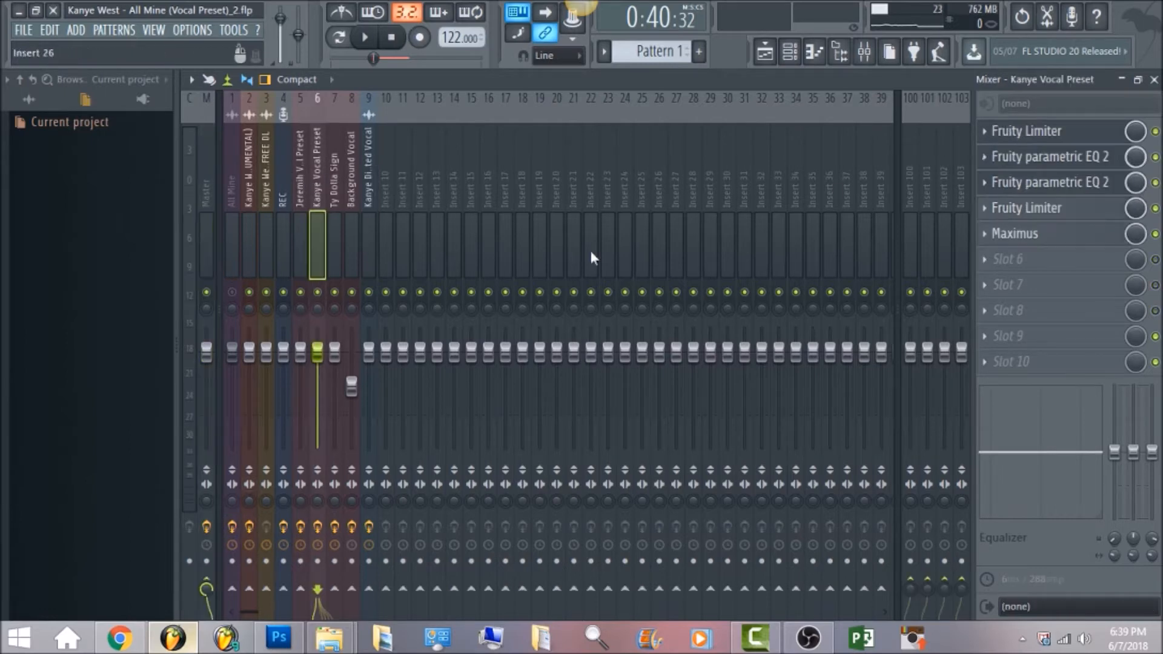
left_click(1083, 143)
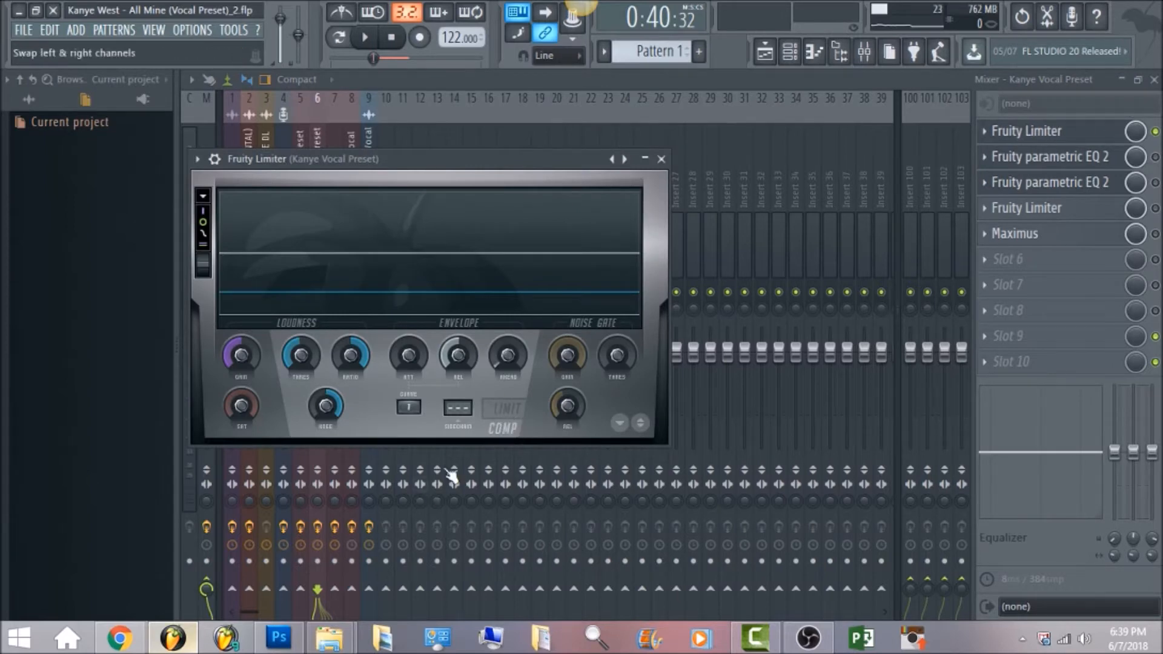
Examine the slot 1 Fruity Limiter's compressor release, RMS window, ratio, knee and threshold settings.
left_click(463, 360)
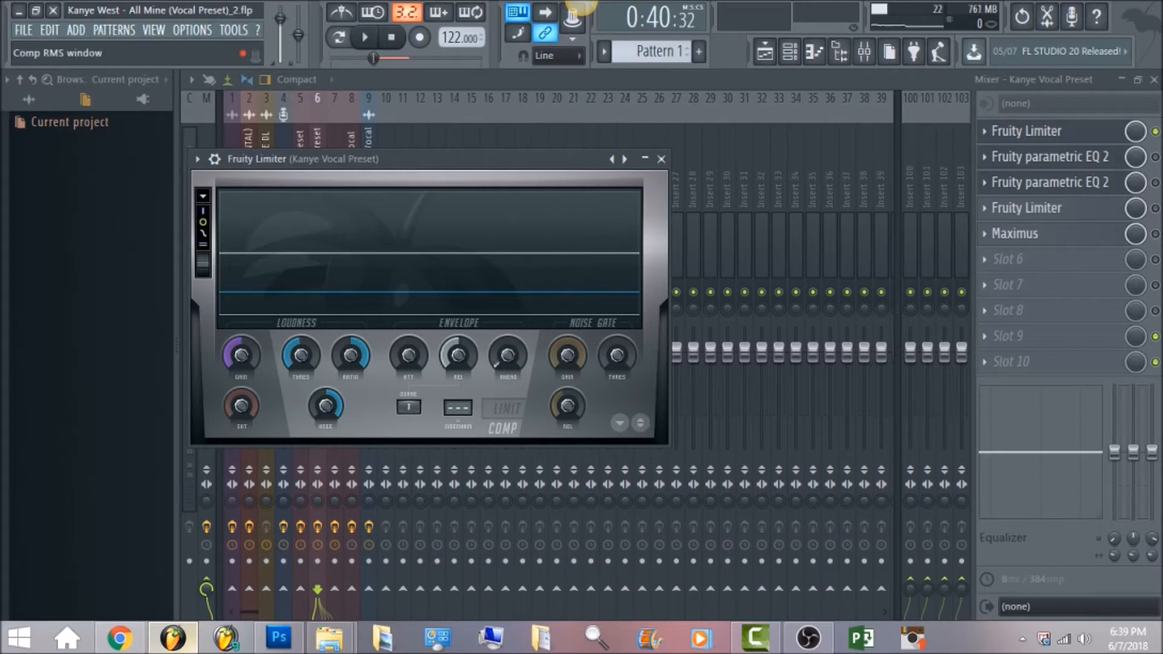
left_click(507, 355)
left_click(357, 365)
left_click(324, 407)
left_click(301, 357)
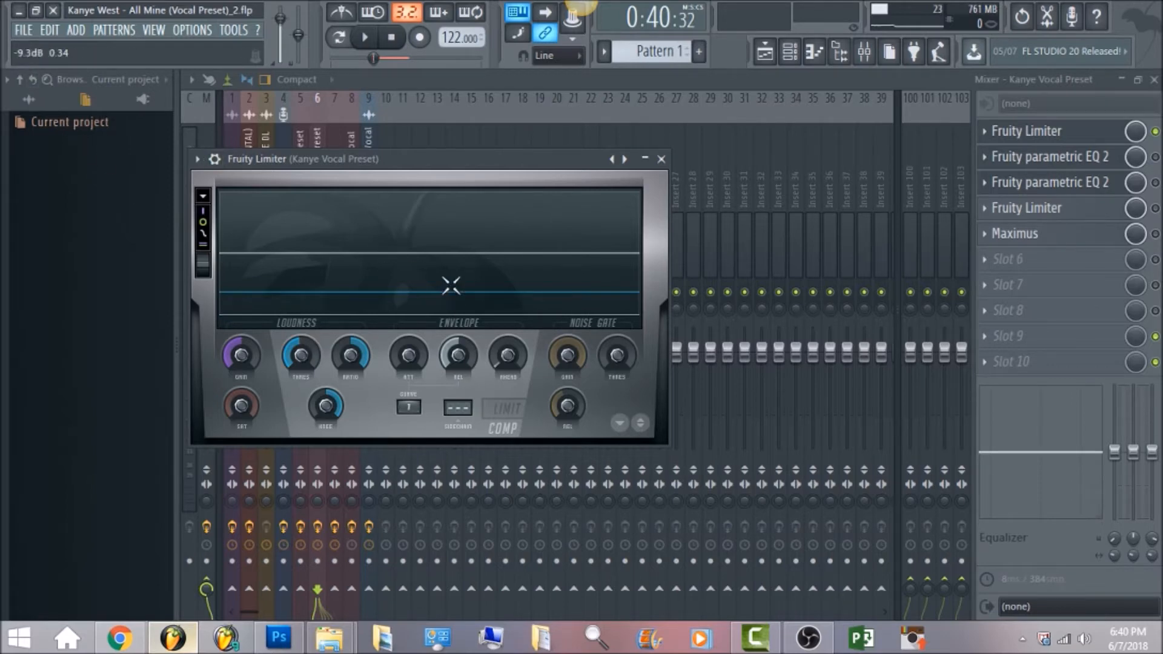
Solo the Kanye Vocal Preset mixer track and audition the vocal through the slot 1 Fruity Limiter.
left_click(372, 38)
left_click(391, 39)
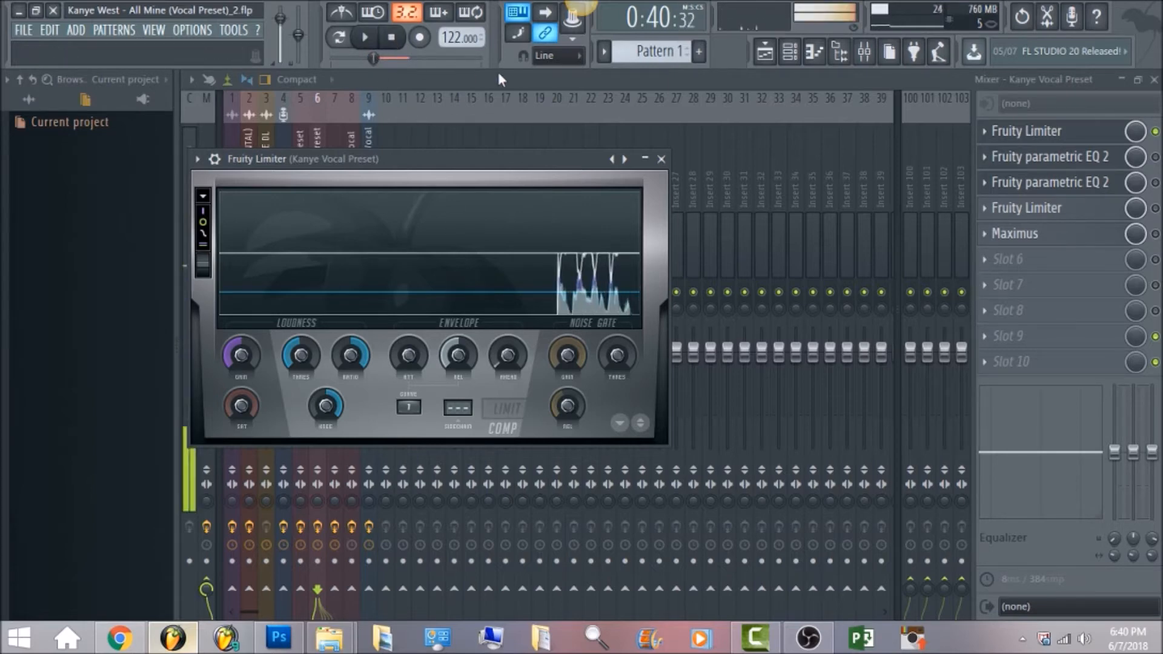
left_click(499, 77)
right_click(317, 293)
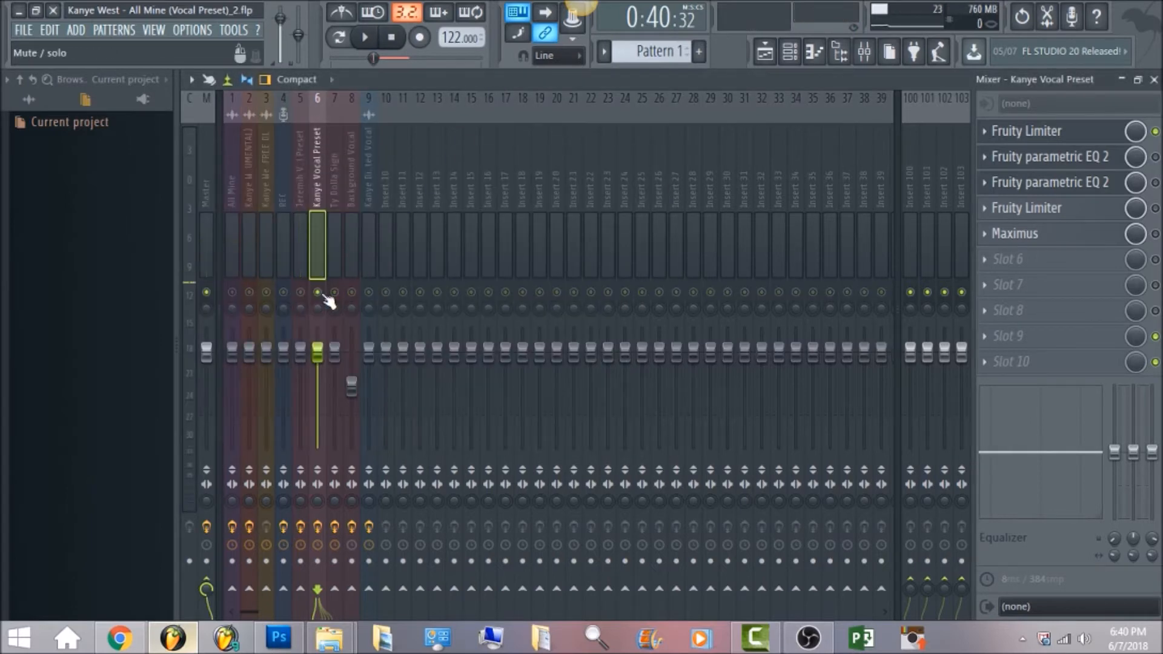
left_click(1097, 139)
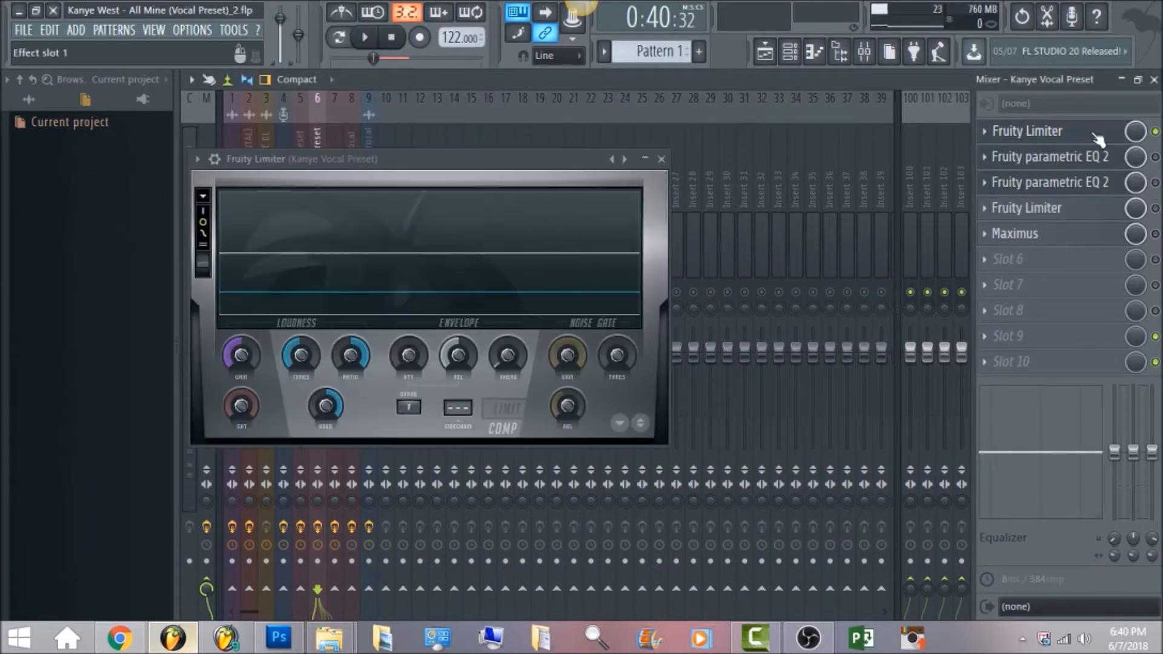
key("space")
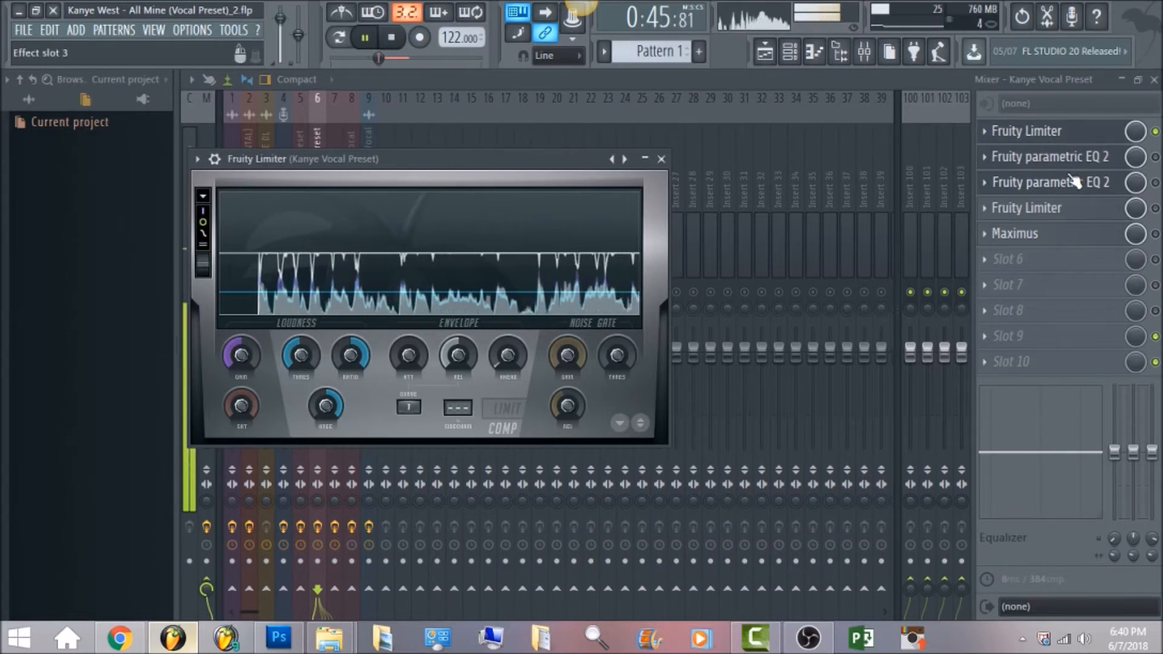
left_click(396, 37)
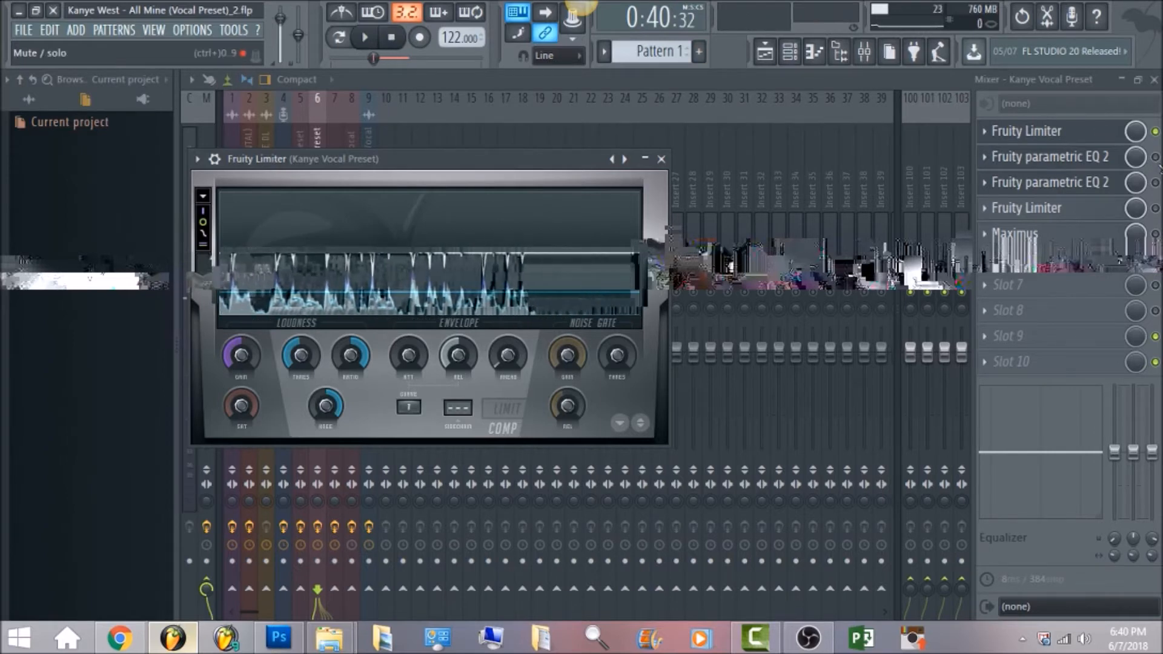
Enable the Fruity parametric EQ 2 in slot 2, open its band curve and audition the vocal with it.
left_click(1156, 158)
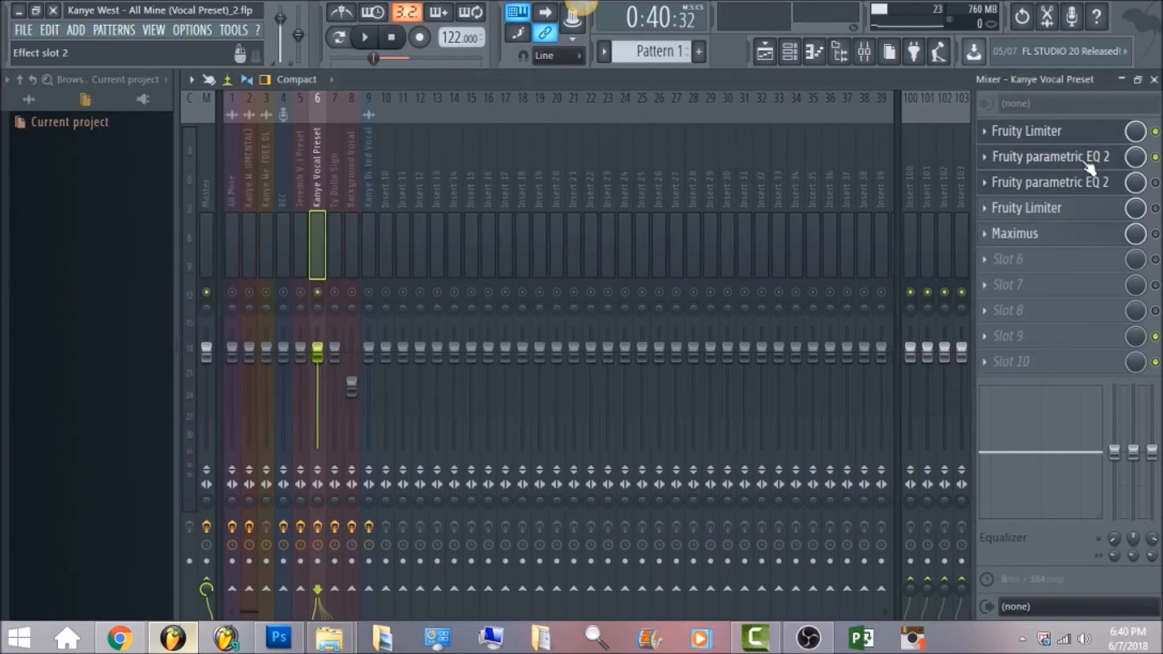
left_click(1060, 156)
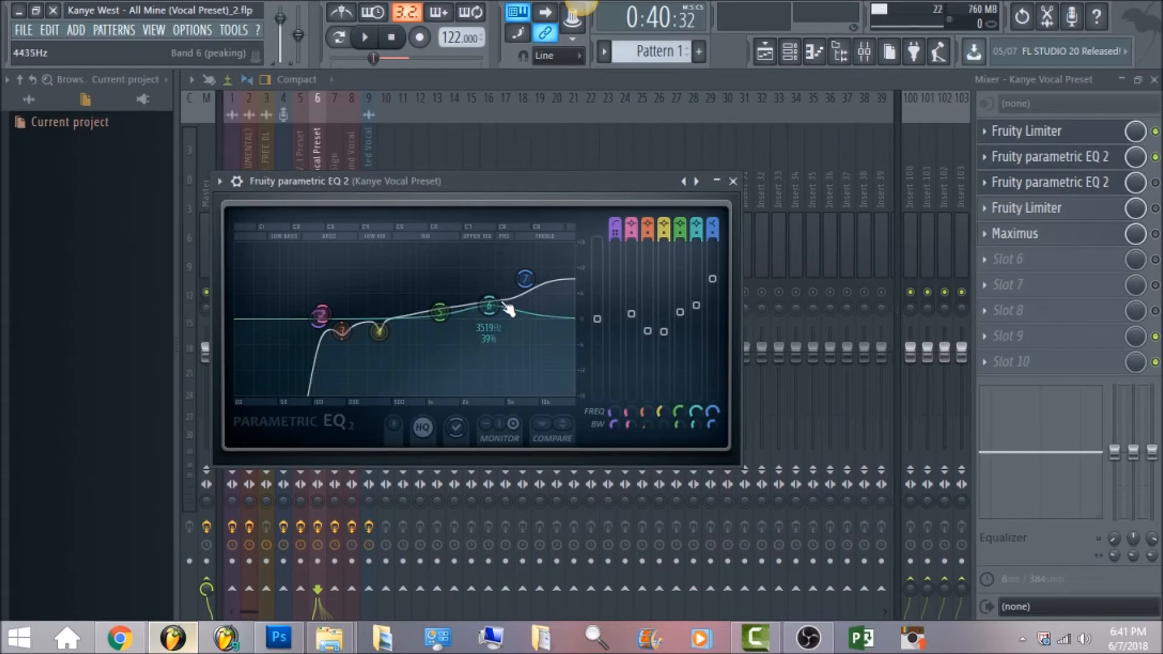
left_click(368, 38)
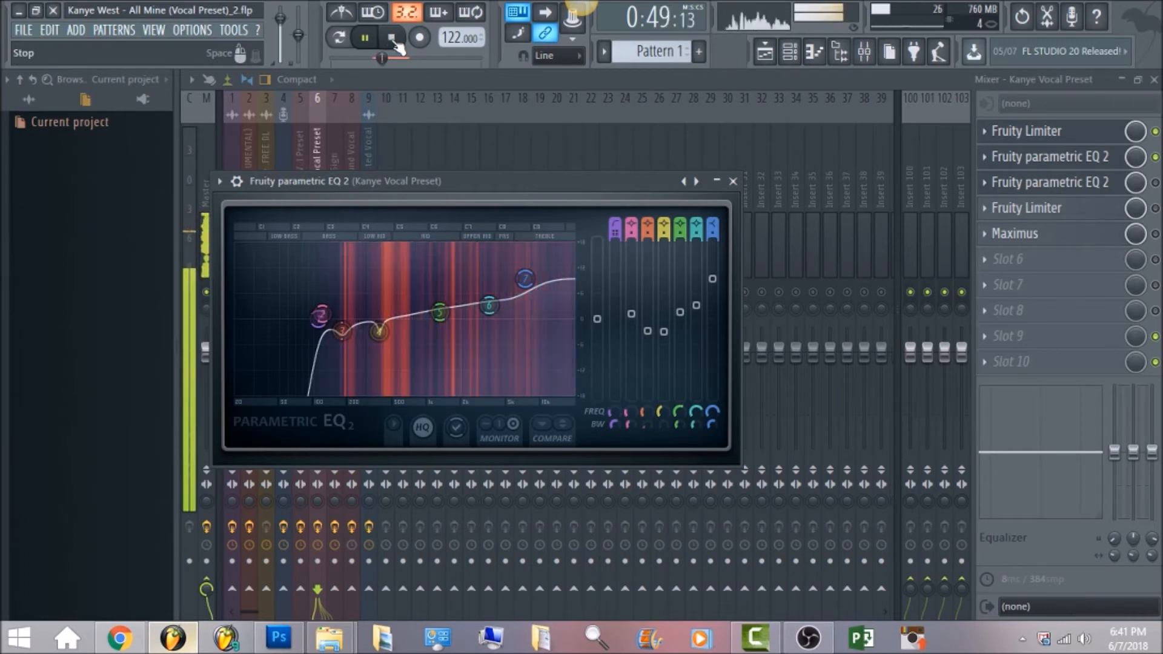
left_click(392, 38)
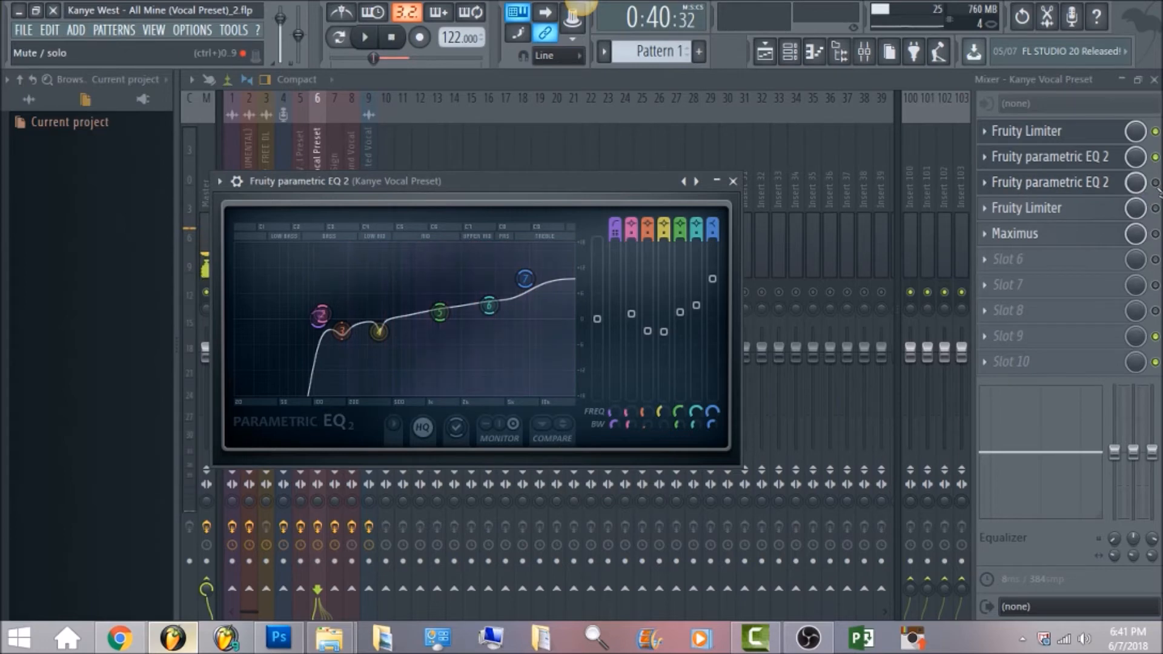
Enable the second Fruity parametric EQ 2 in slot 3, open its curve and play the vocal back through it.
left_click(1084, 182)
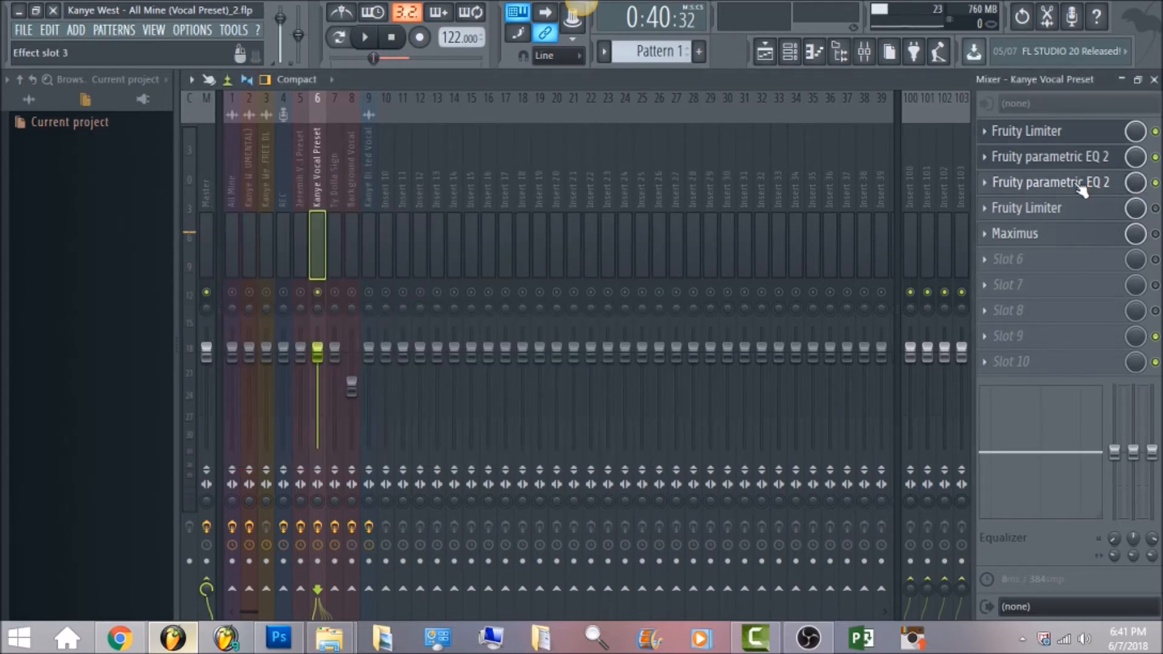
left_click(1080, 187)
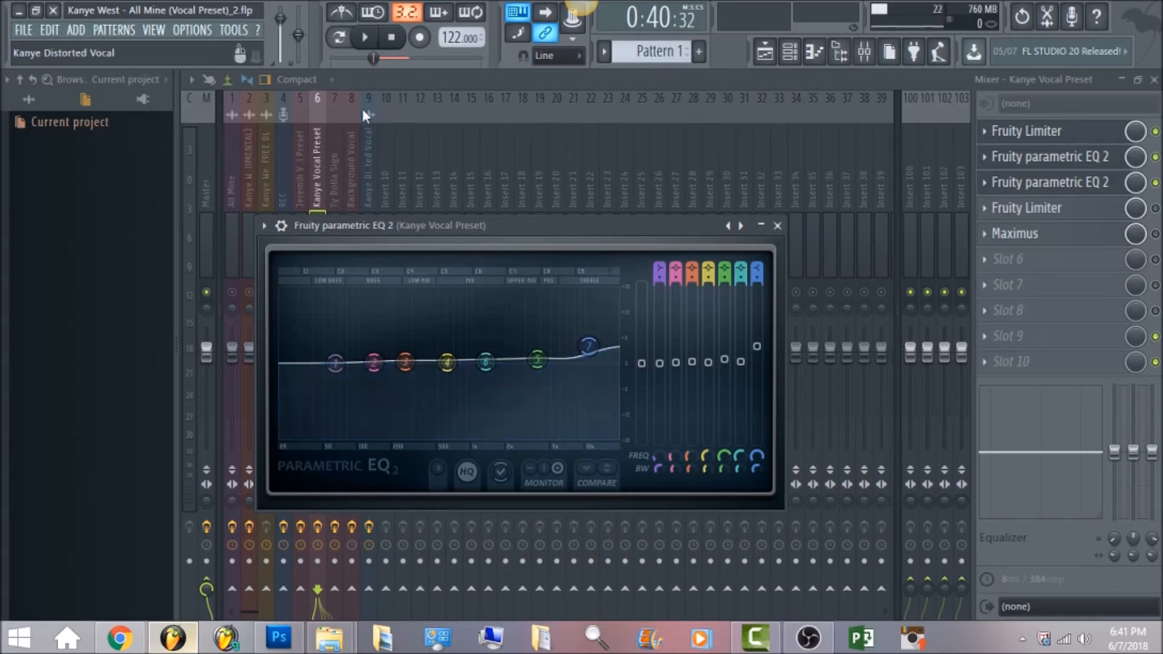
left_click(365, 39)
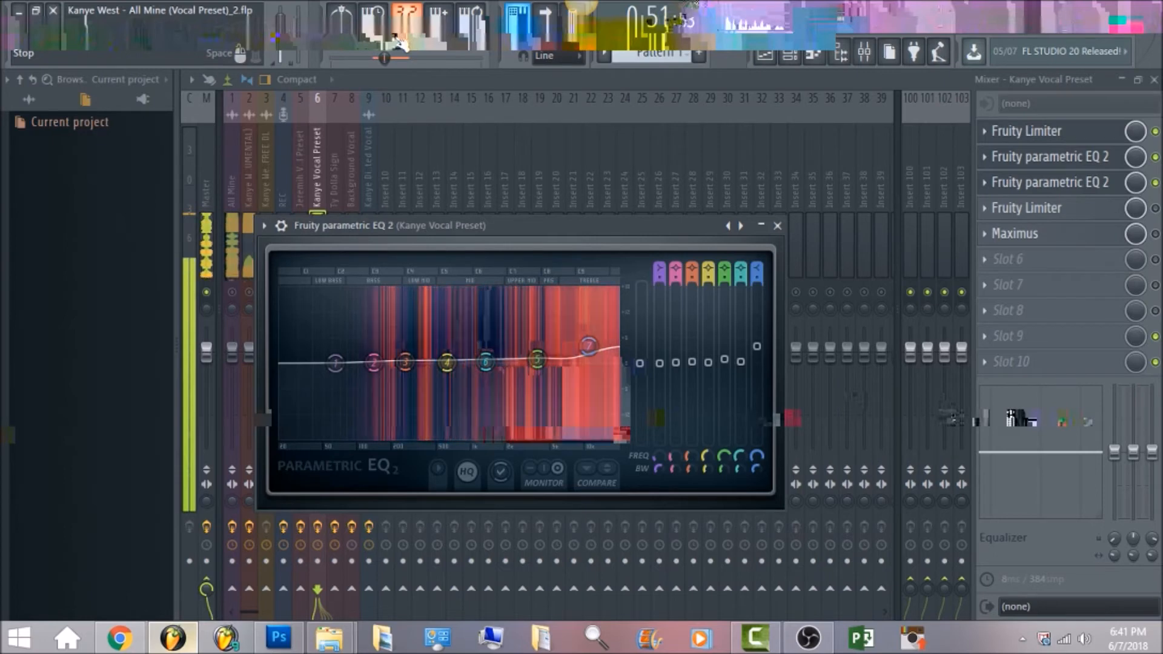
left_click(394, 39)
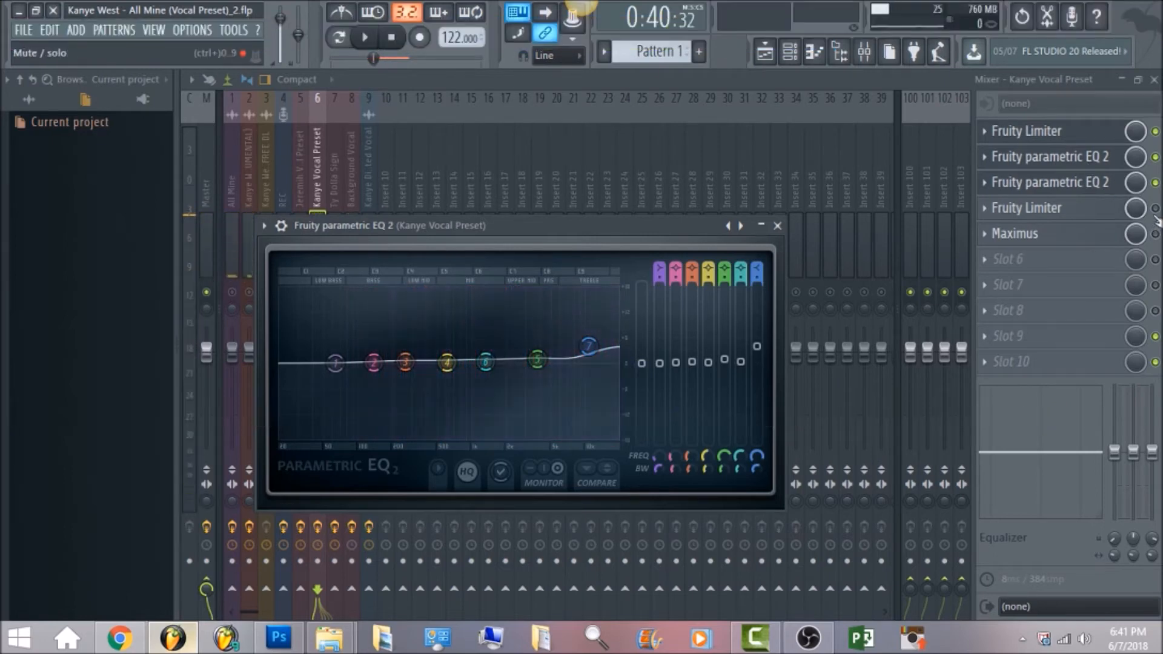
Enable the Fruity Limiter in slot 4, inspect its limiter ceiling and audition the vocal with it.
left_click(1155, 210)
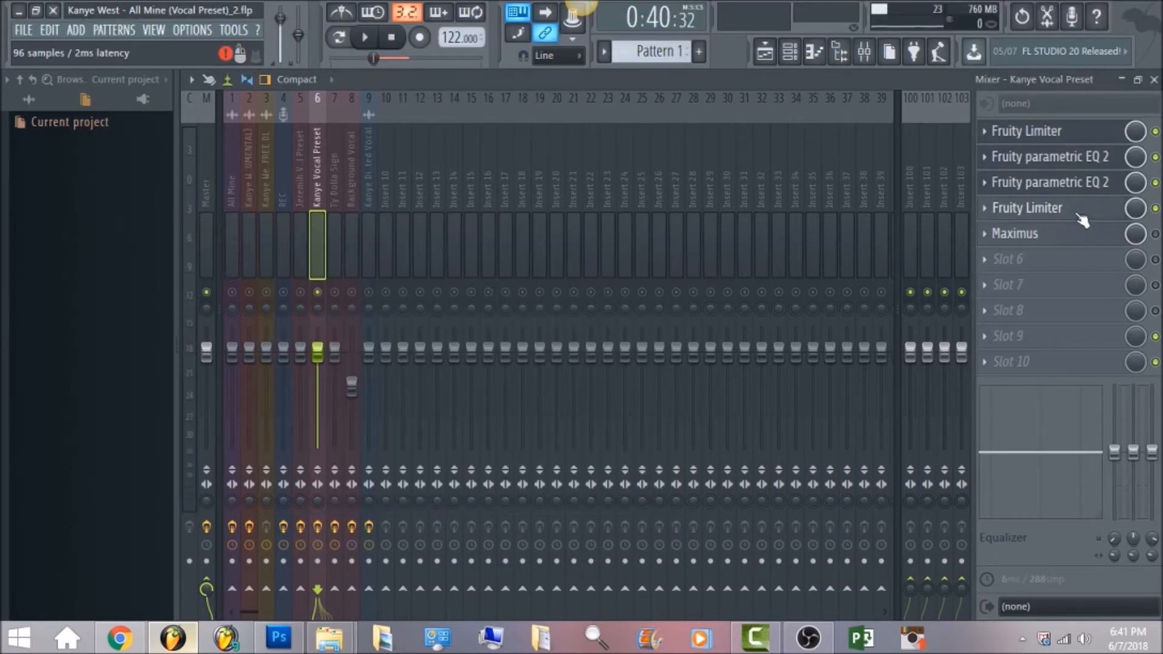
left_click(1065, 209)
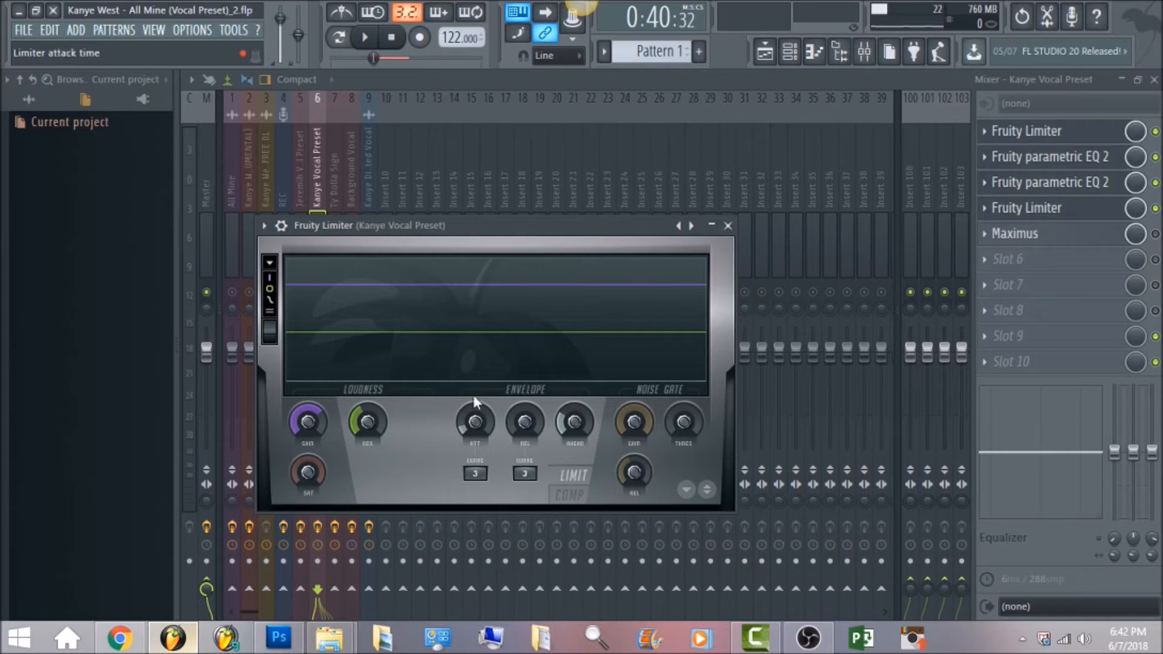
left_click(365, 425)
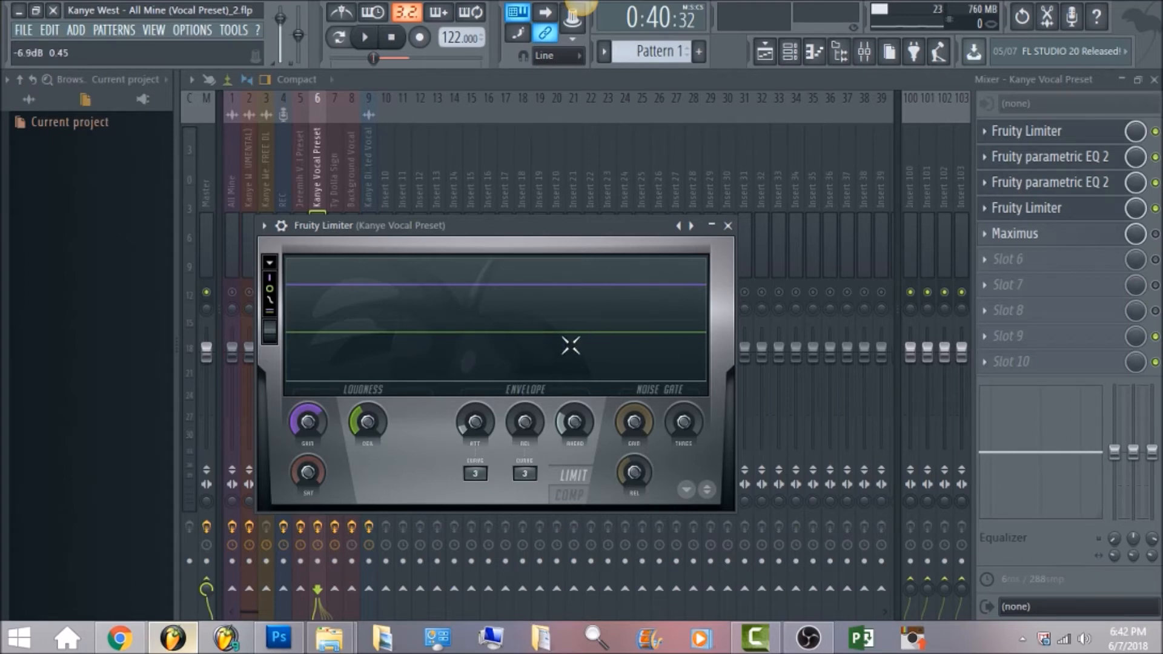
left_click(366, 38)
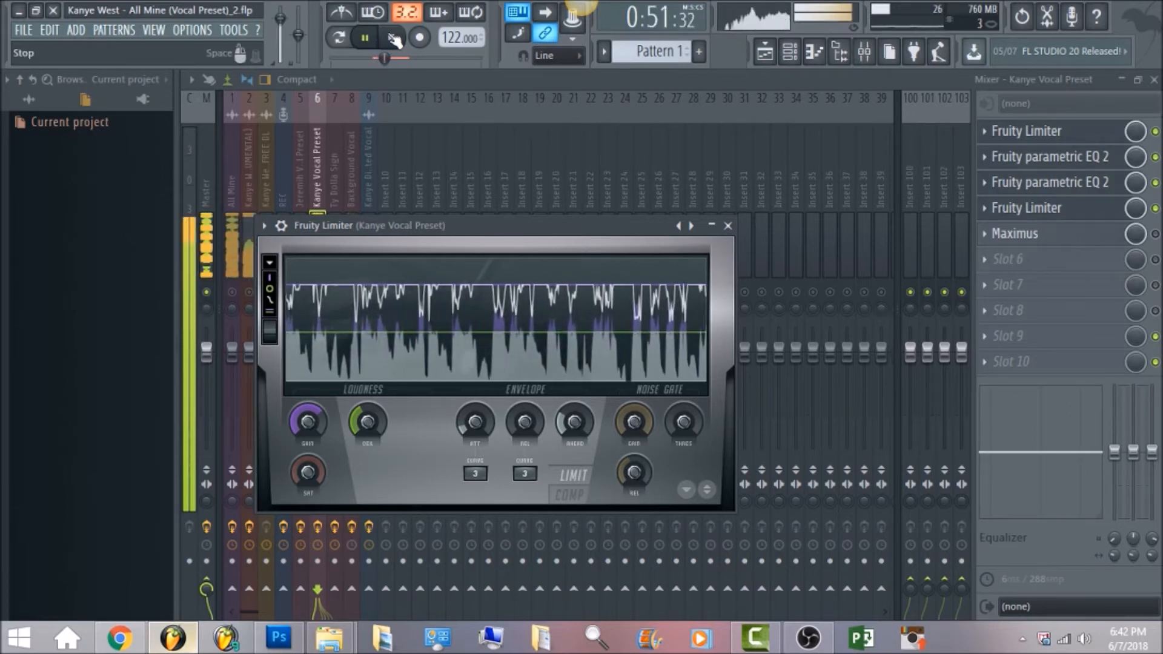
left_click(394, 40)
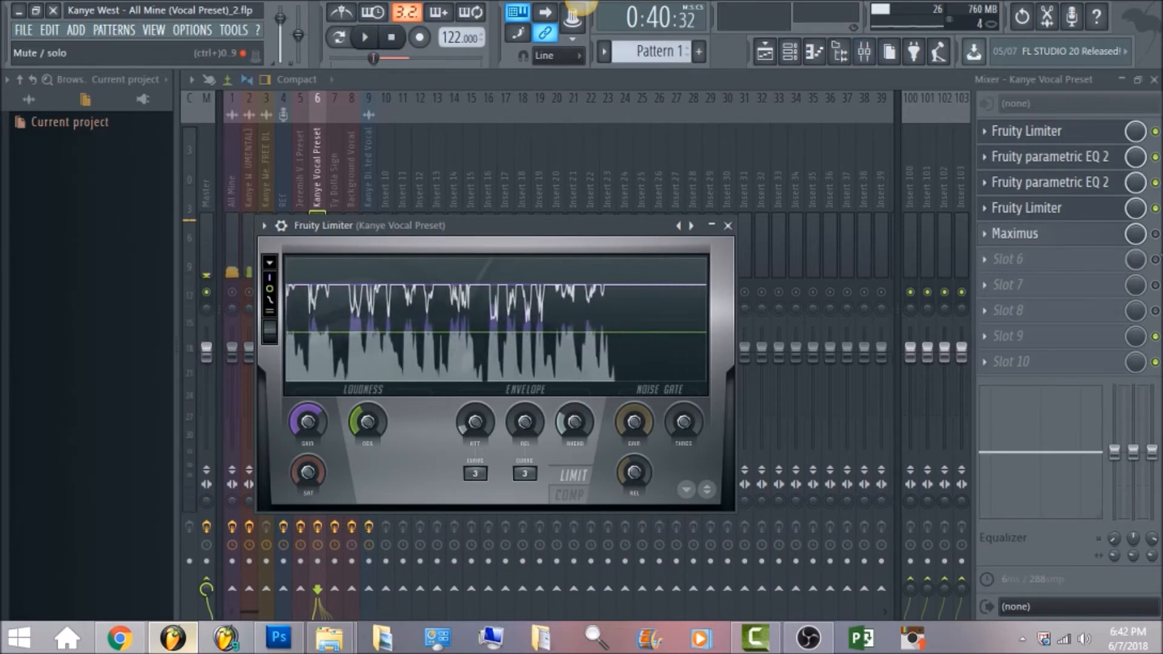
Enable Maximus in slot 5 and examine its master, high, mid and low band compression curves.
left_click(1154, 234)
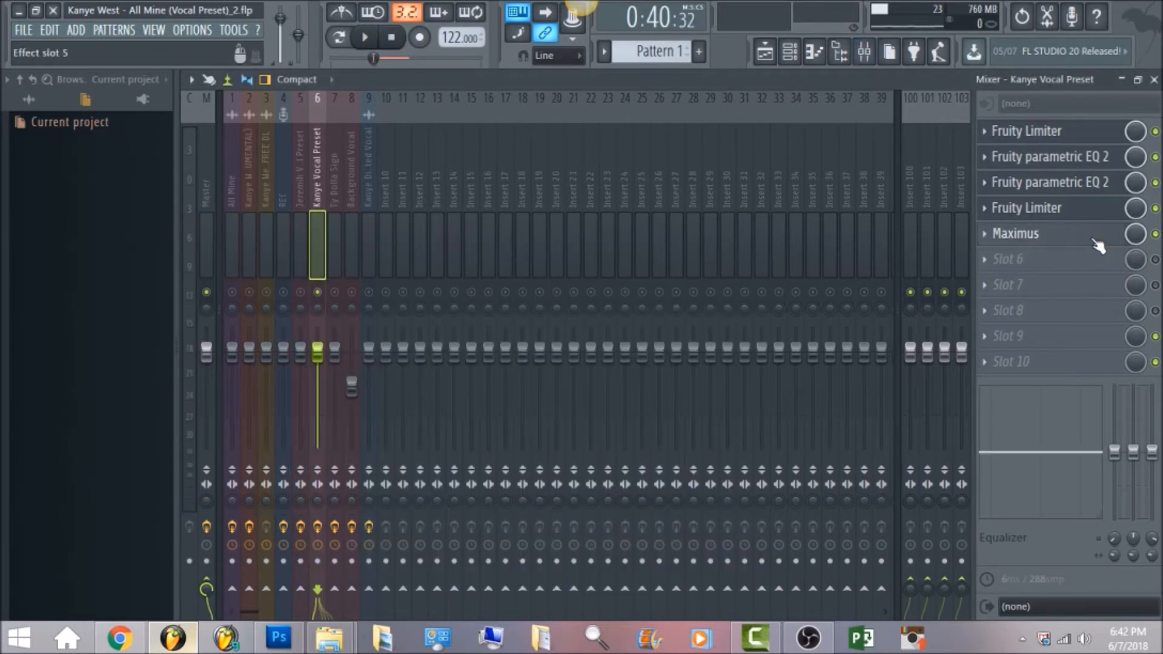
left_click(1096, 243)
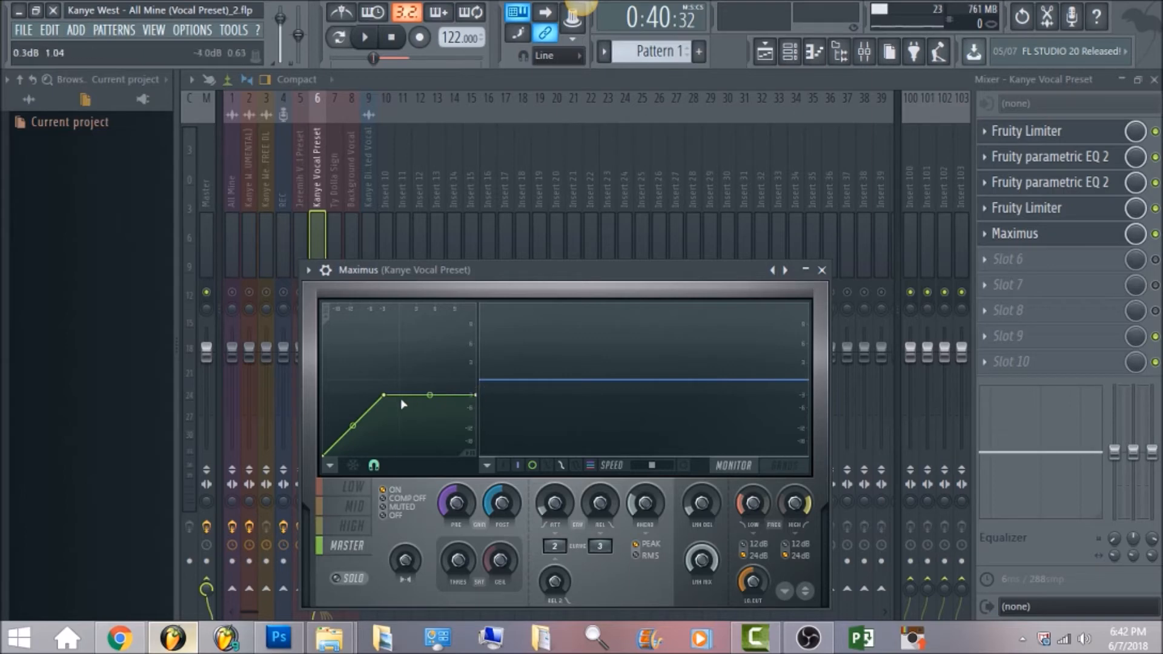
left_click(367, 533)
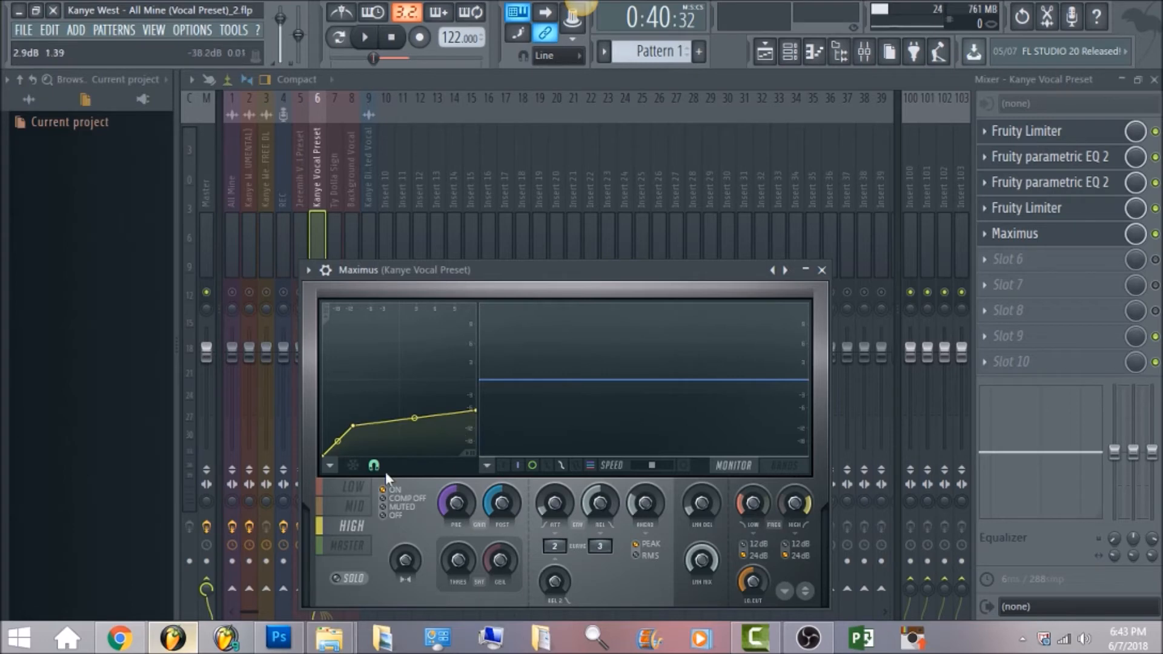
left_click(354, 507)
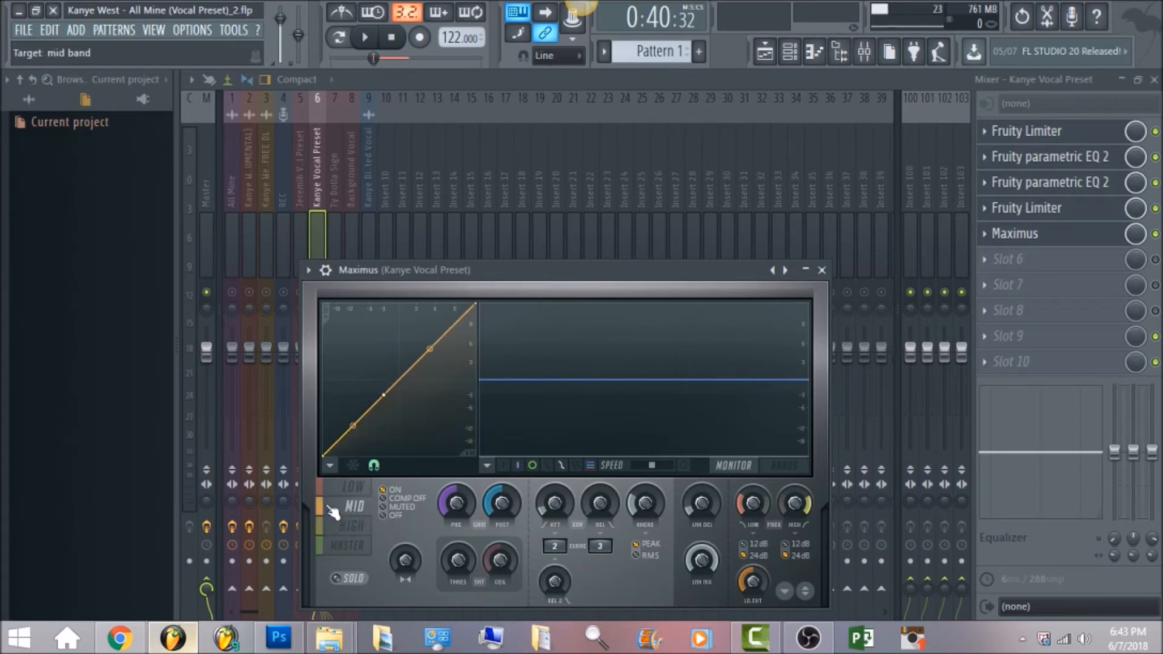
left_click(353, 488)
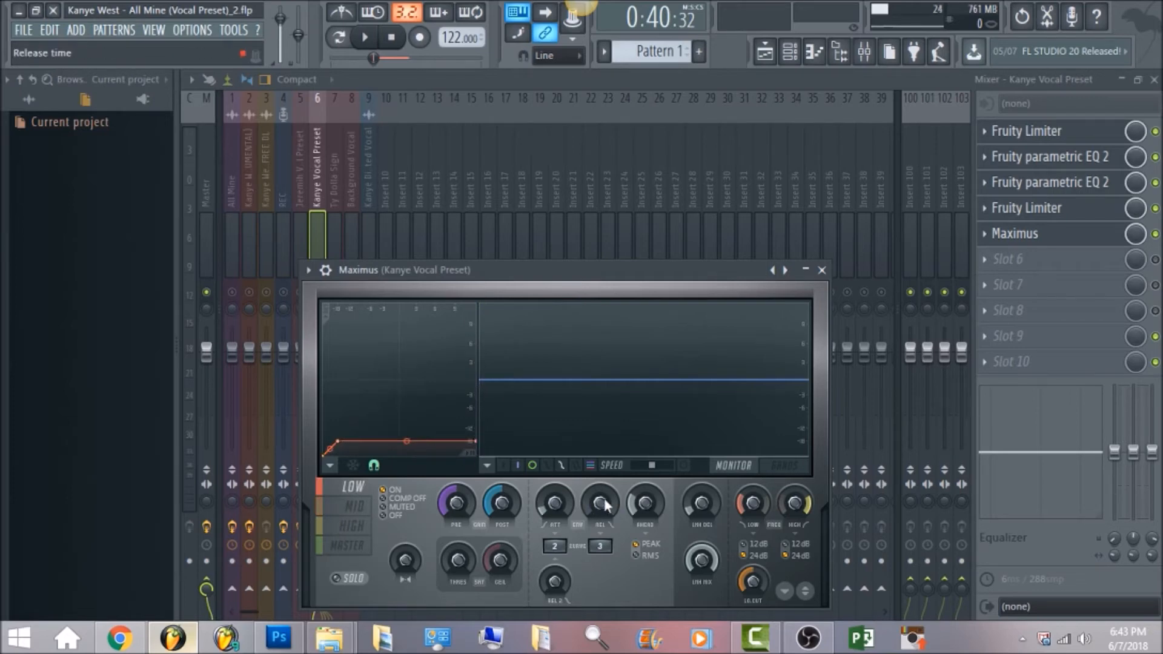
left_click(351, 526)
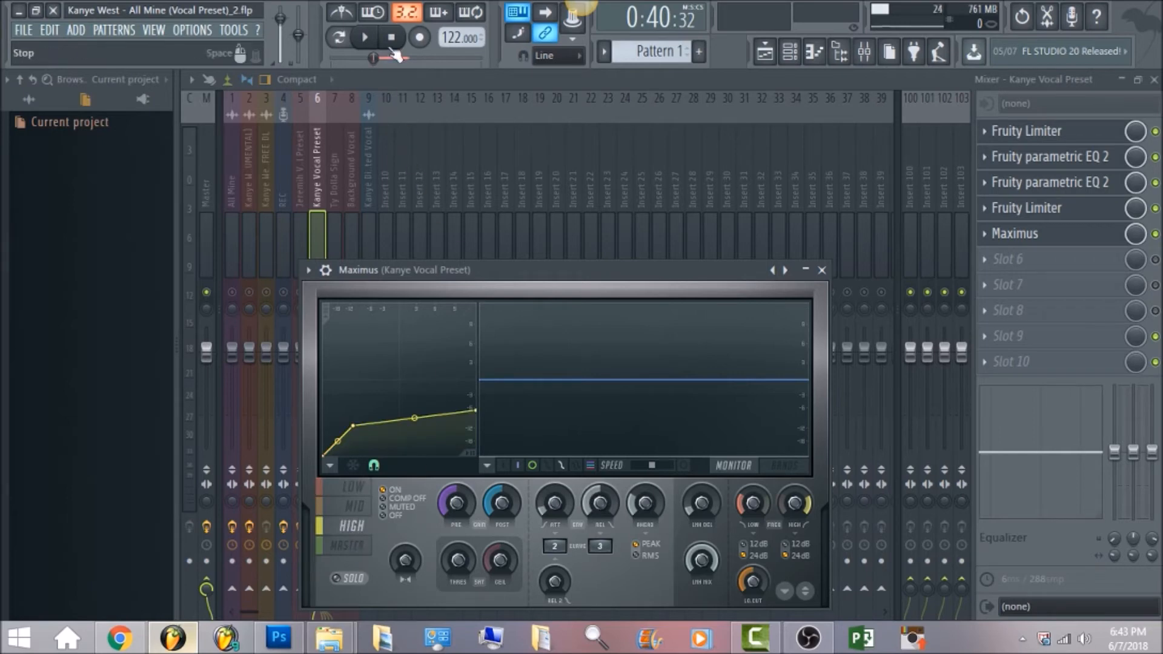
Audition the vocal with Maximus while viewing its mid, low, high and master band curves, and close the plugin.
left_click(371, 49)
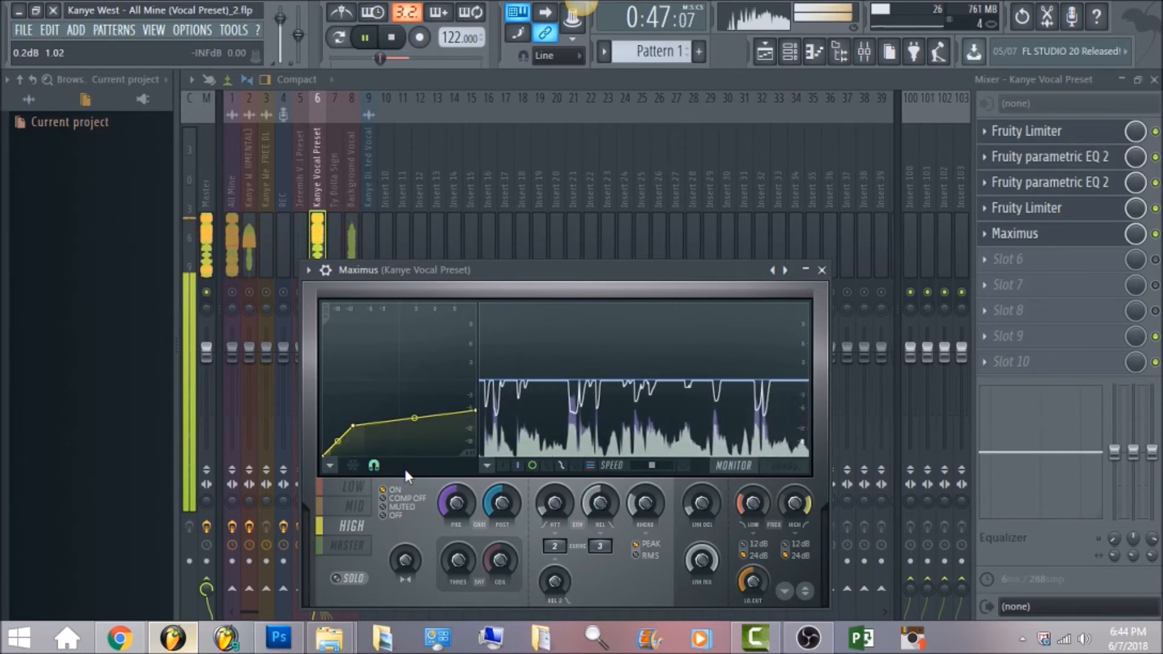
left_click(355, 506)
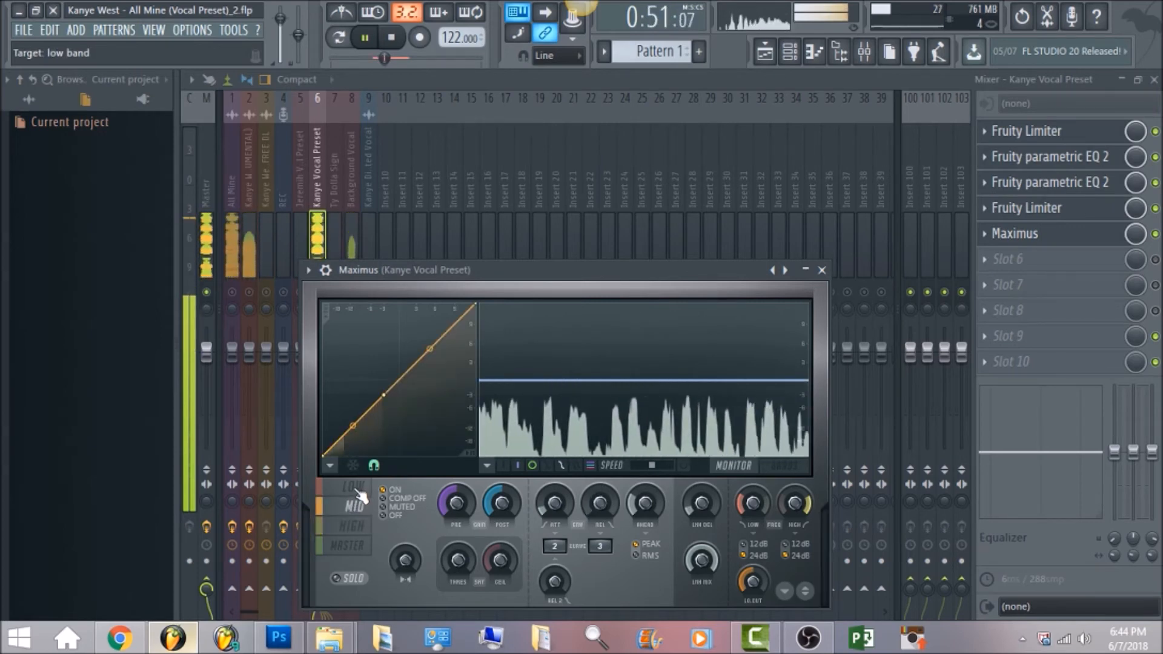
left_click(358, 490)
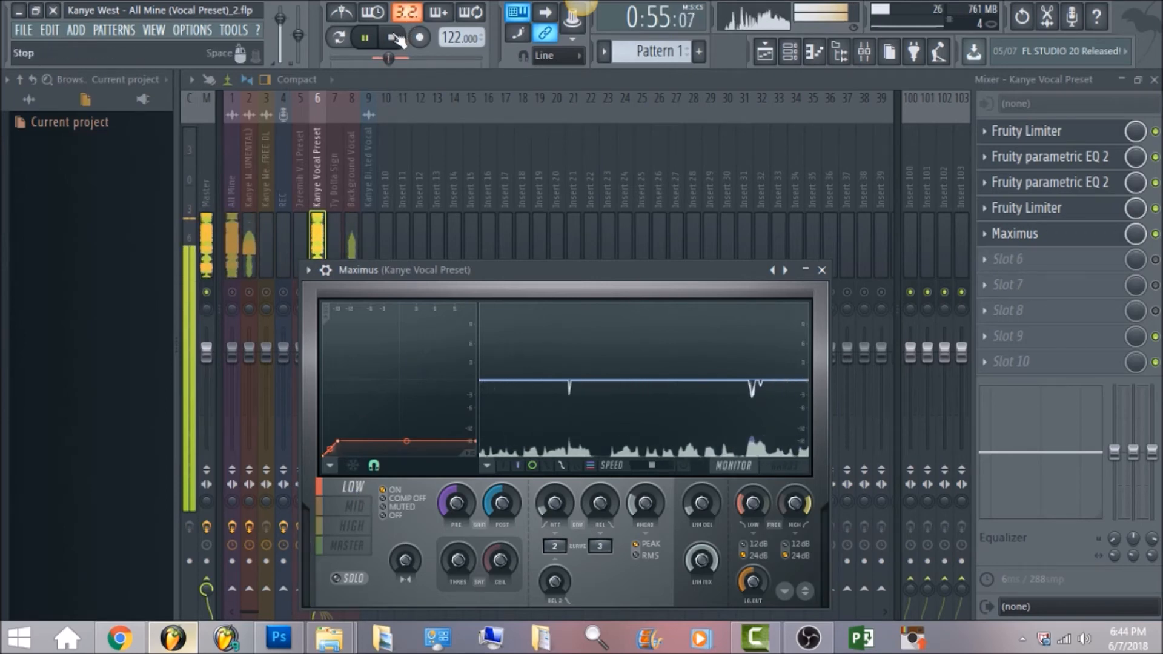
left_click(357, 545)
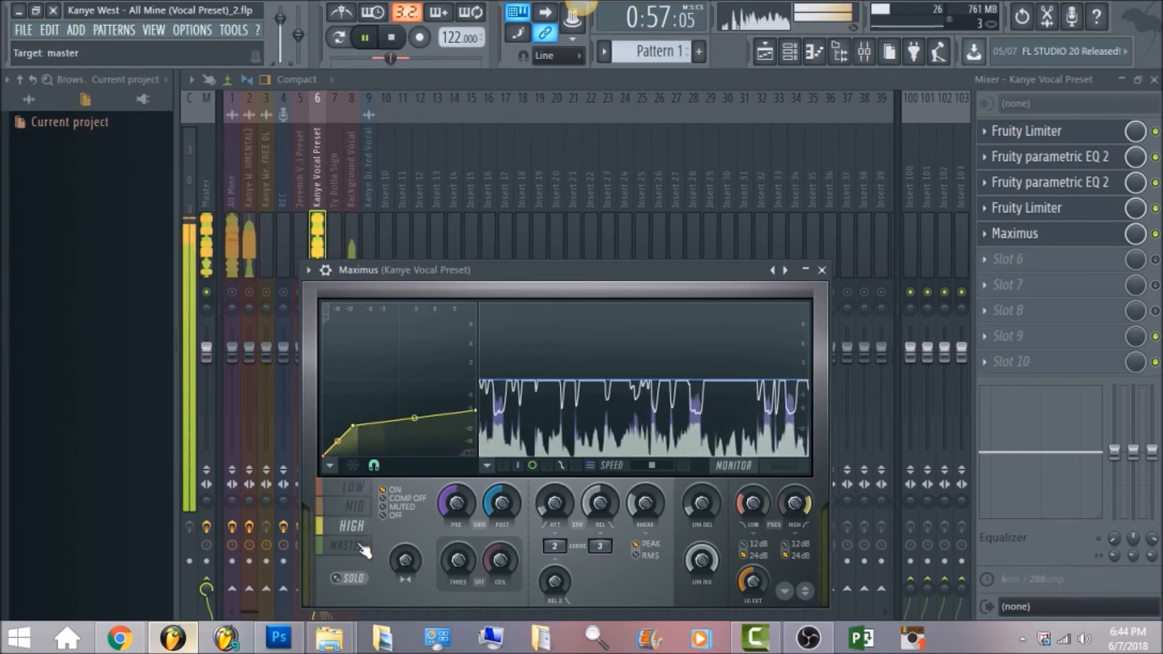
left_click(392, 38)
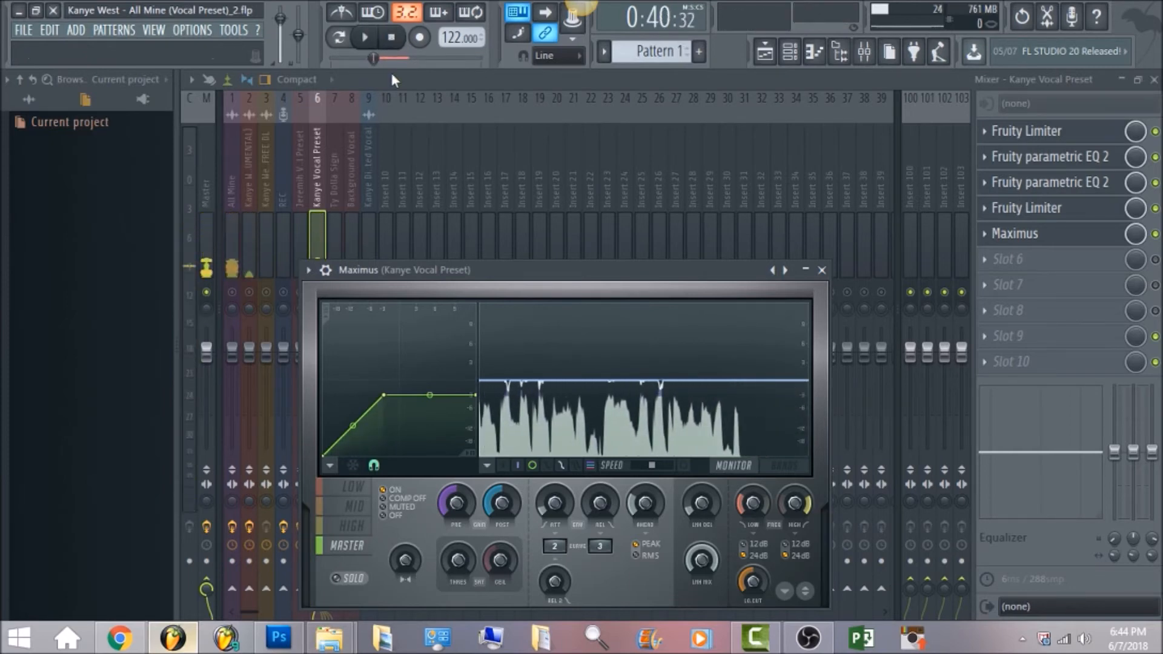
key("Escape")
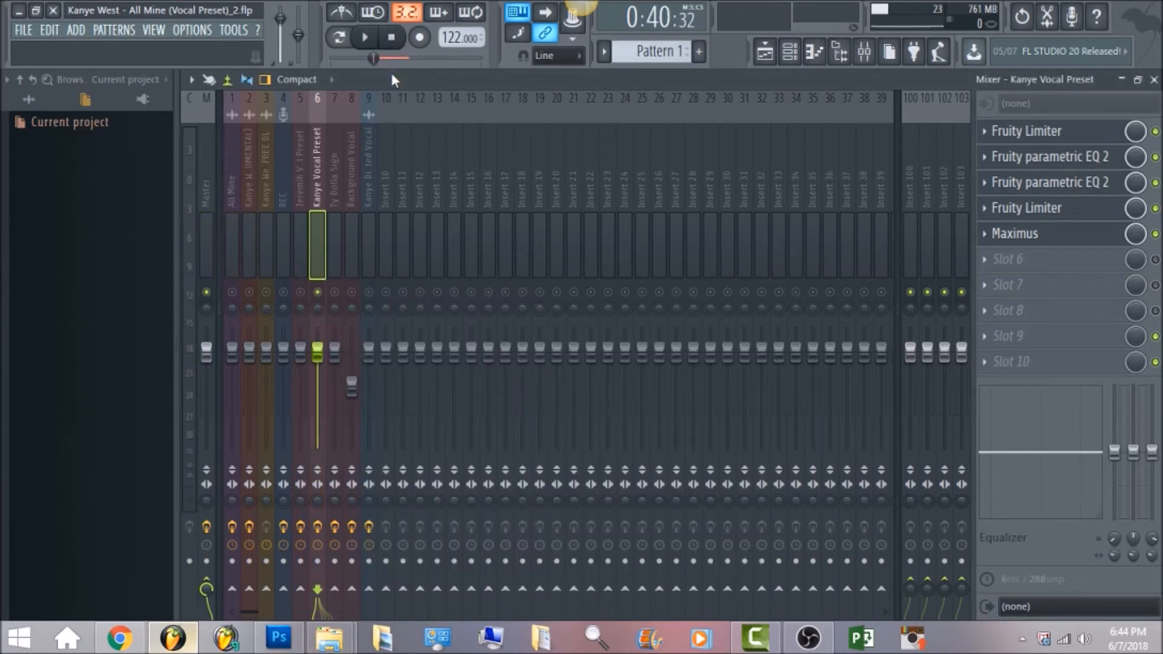
Select the Kanye Distorted Vocal mixer track and audition the song from around bar 37, just before the distorted clip.
left_click(371, 188)
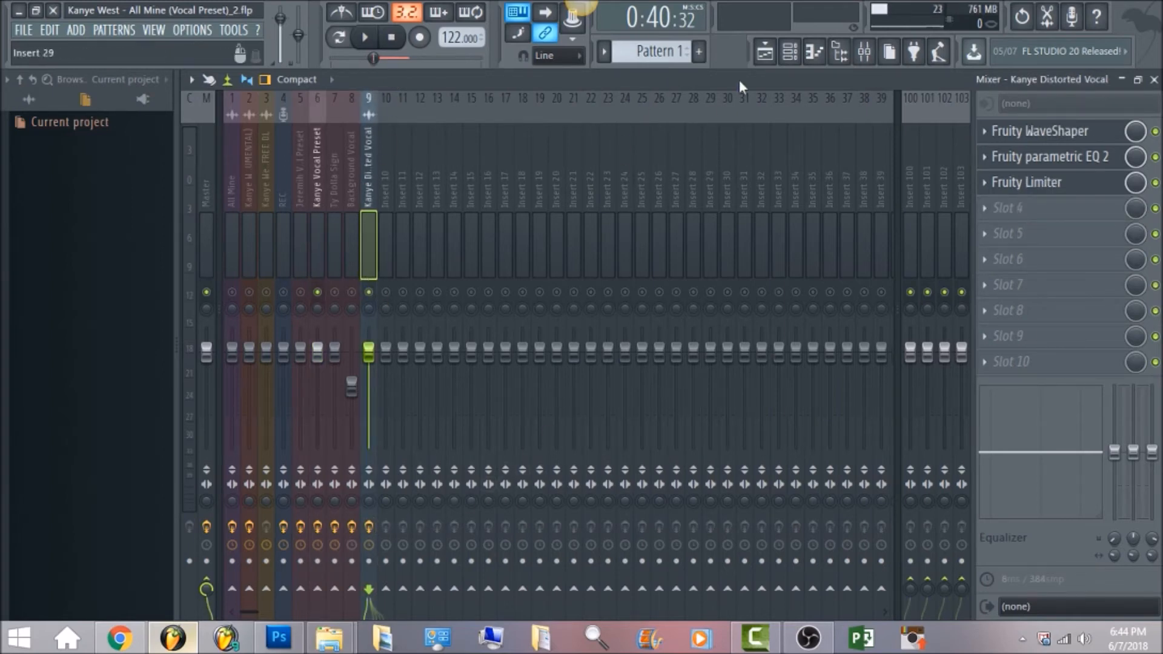
left_click(766, 53)
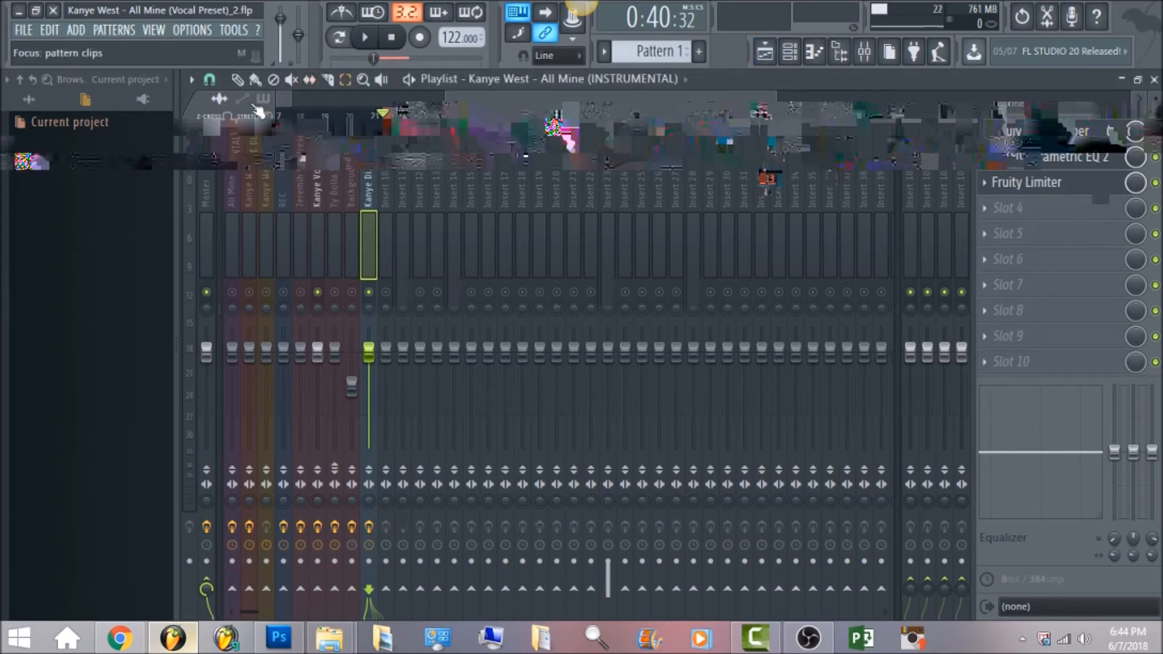
left_click(775, 116)
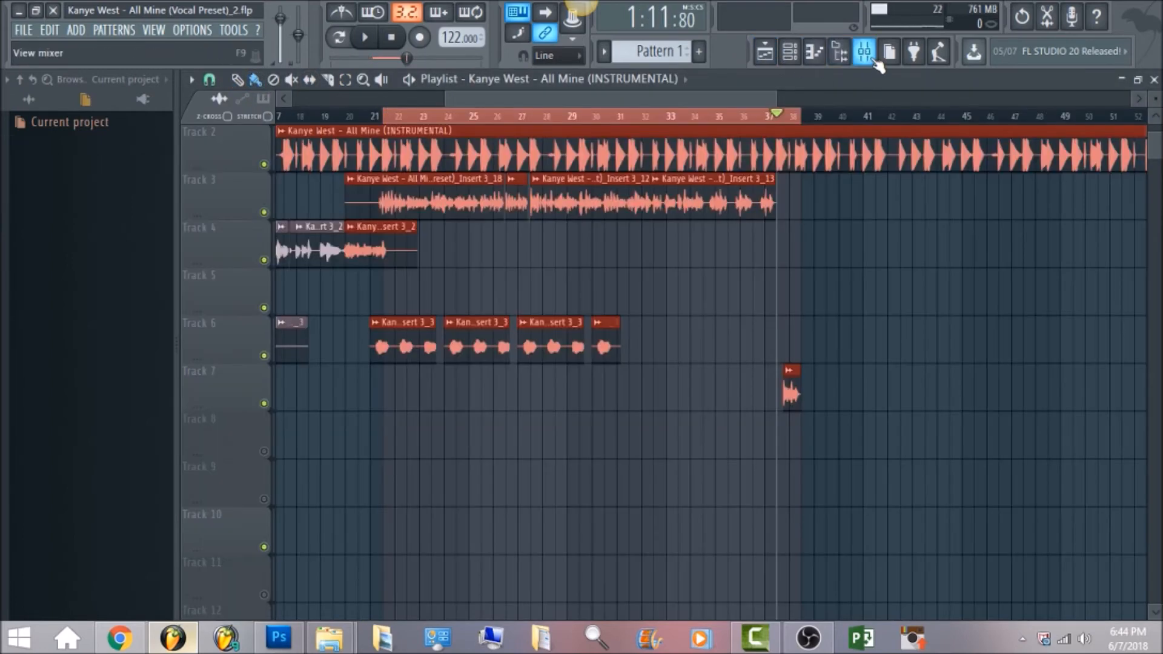
left_click(864, 53)
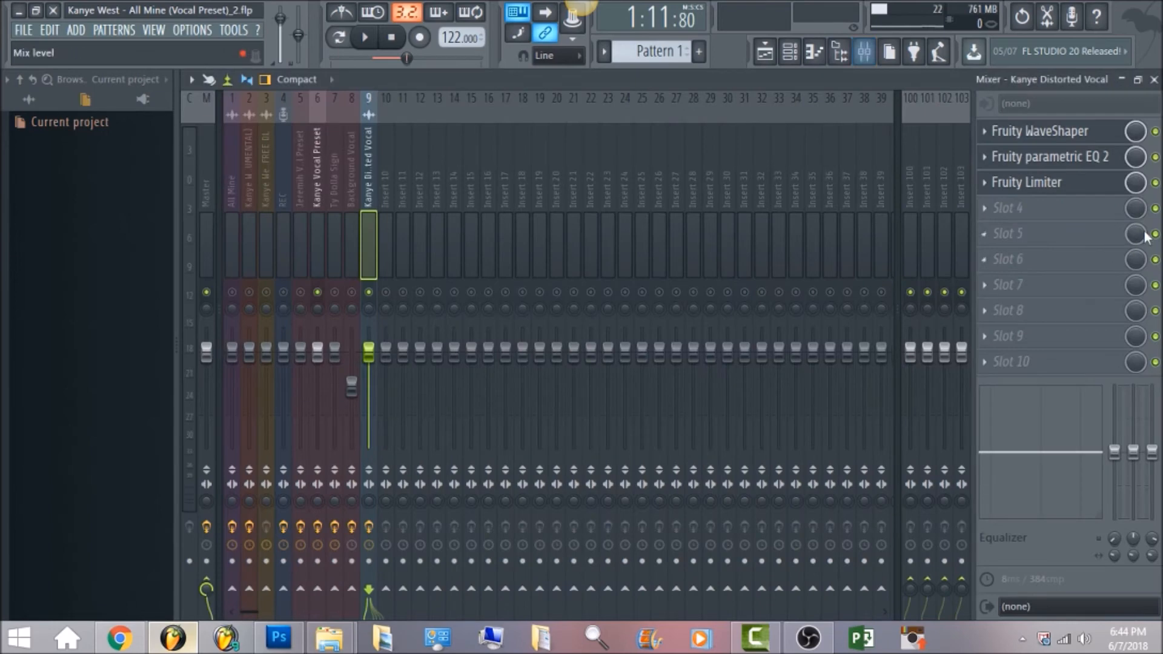
key("space")
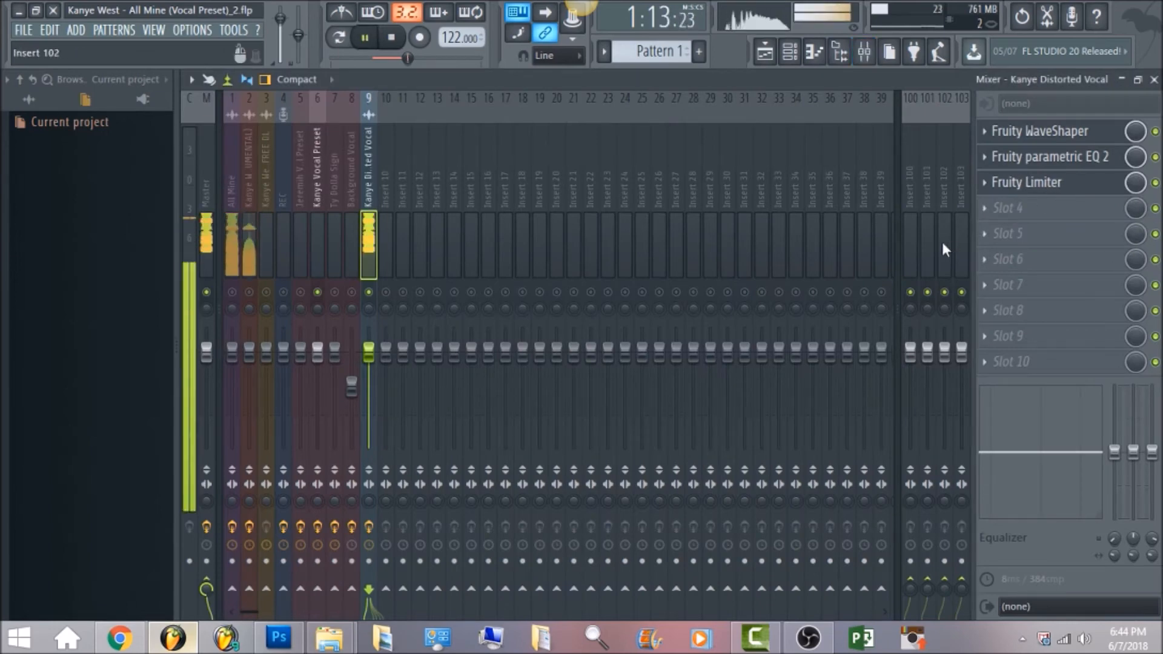
key("space")
key("space")
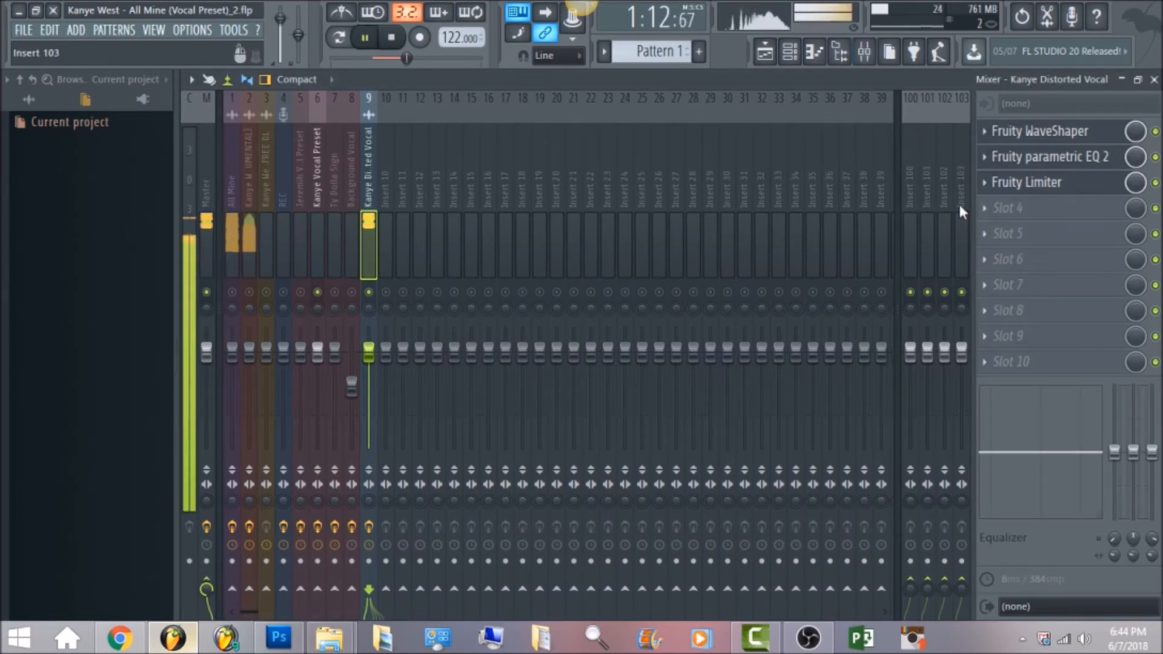
key("space")
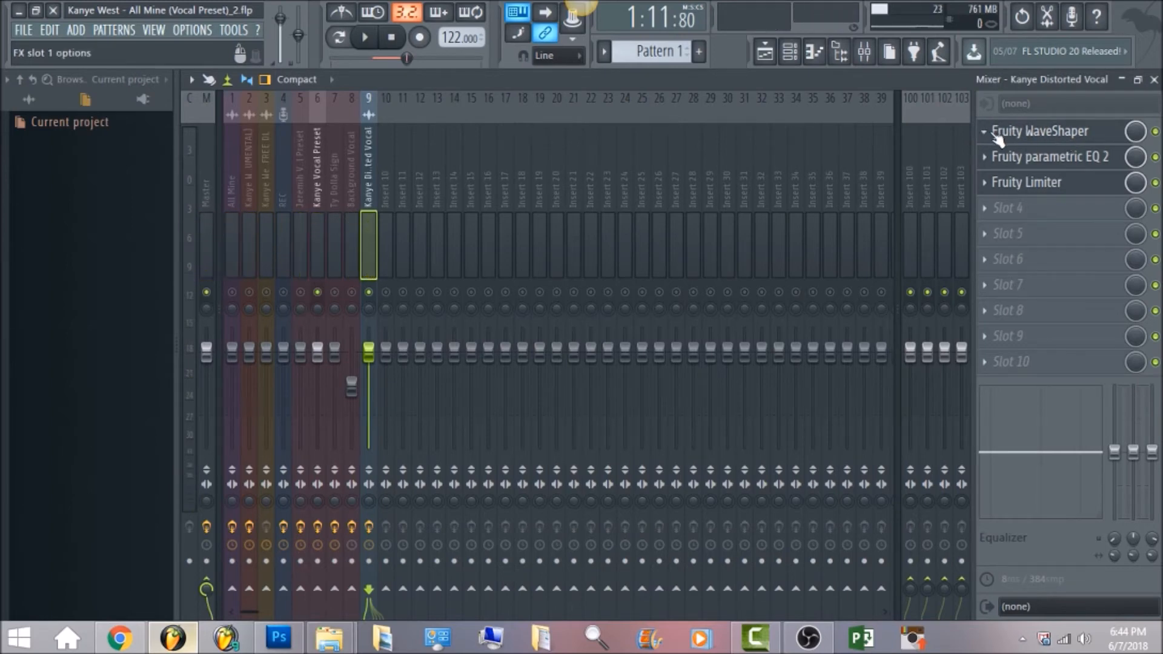
Inspect the Fruity WaveShaper, Fruity parametric EQ 2 and Fruity Limiter settings on the Kanye Distorted Vocal track.
left_click(1093, 139)
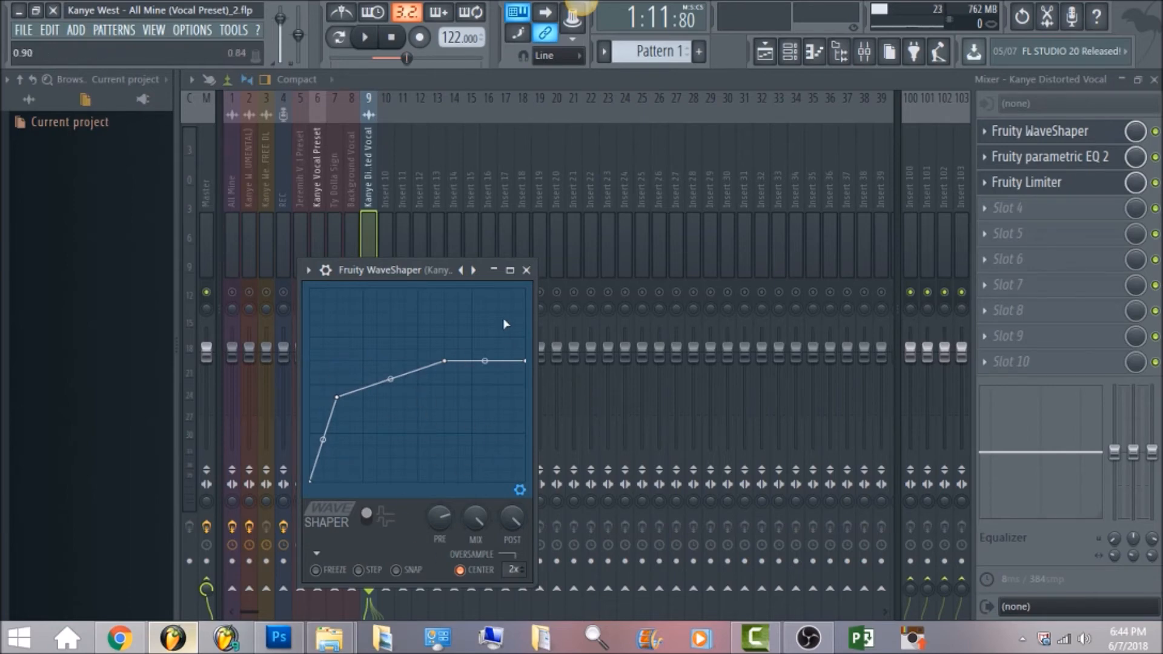
left_click(1061, 163)
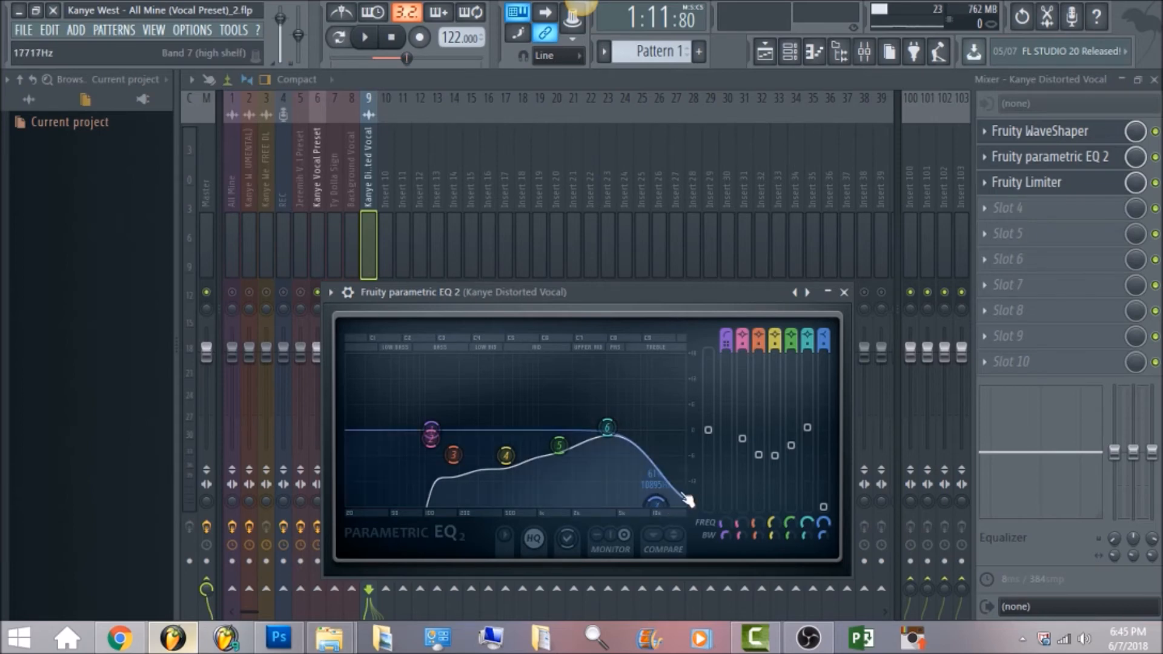
left_click(1061, 191)
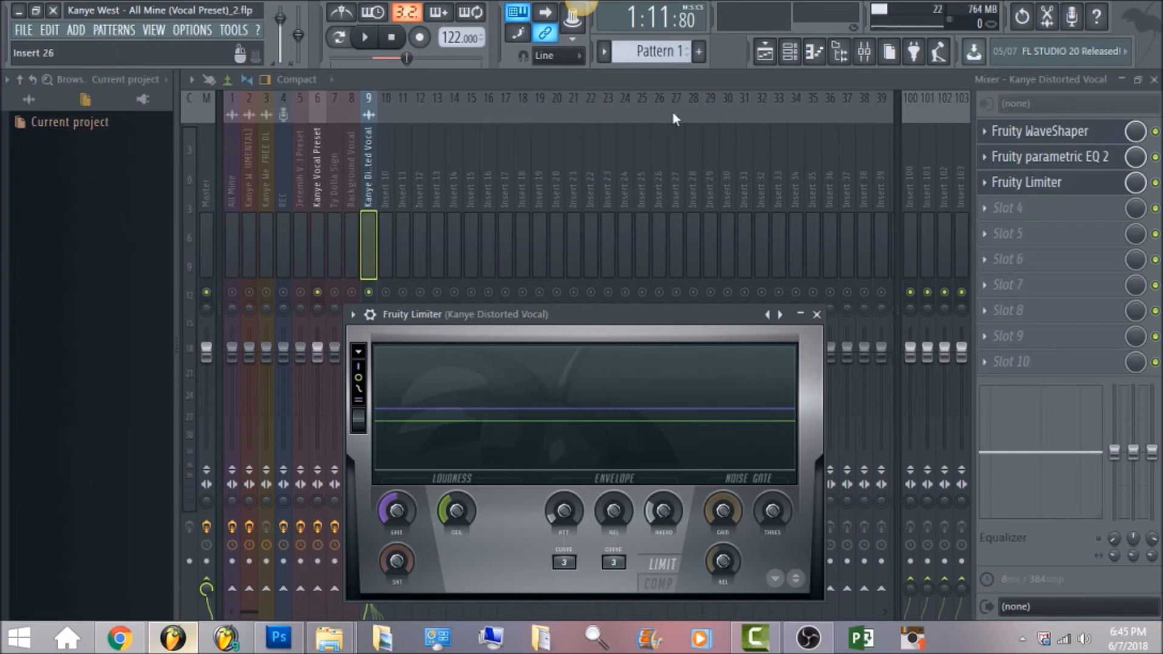
Enable the iZotope Ozone 5 Equalizer on the Master track and view the lowpass filter options for band 8.
left_click(206, 197)
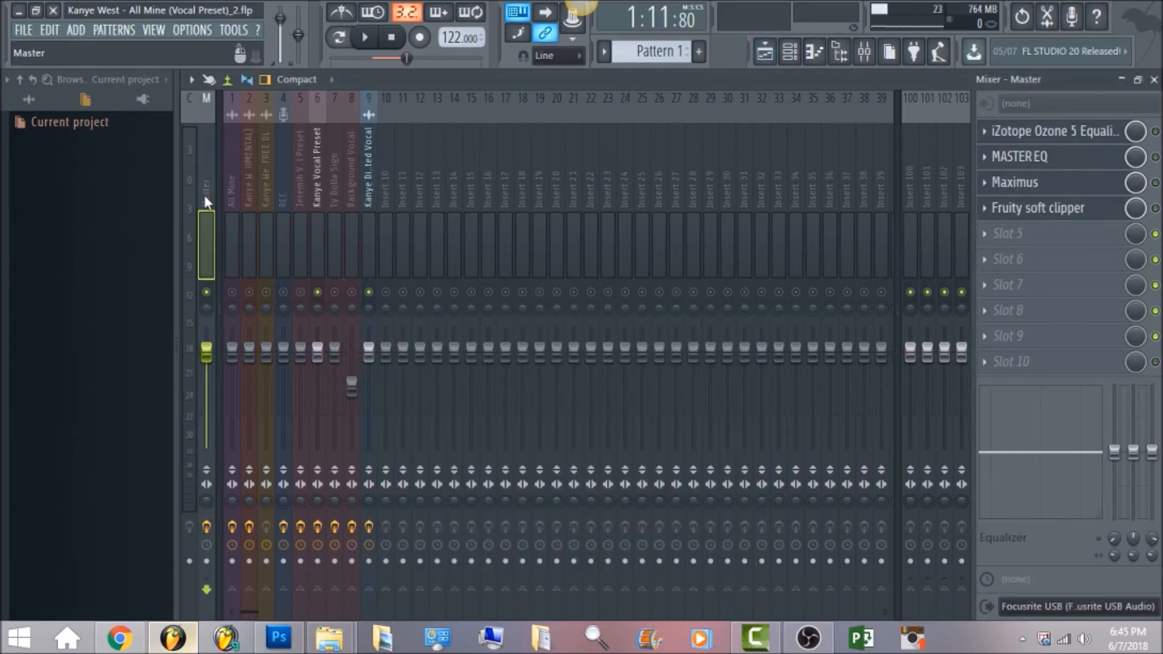
left_click(1155, 132)
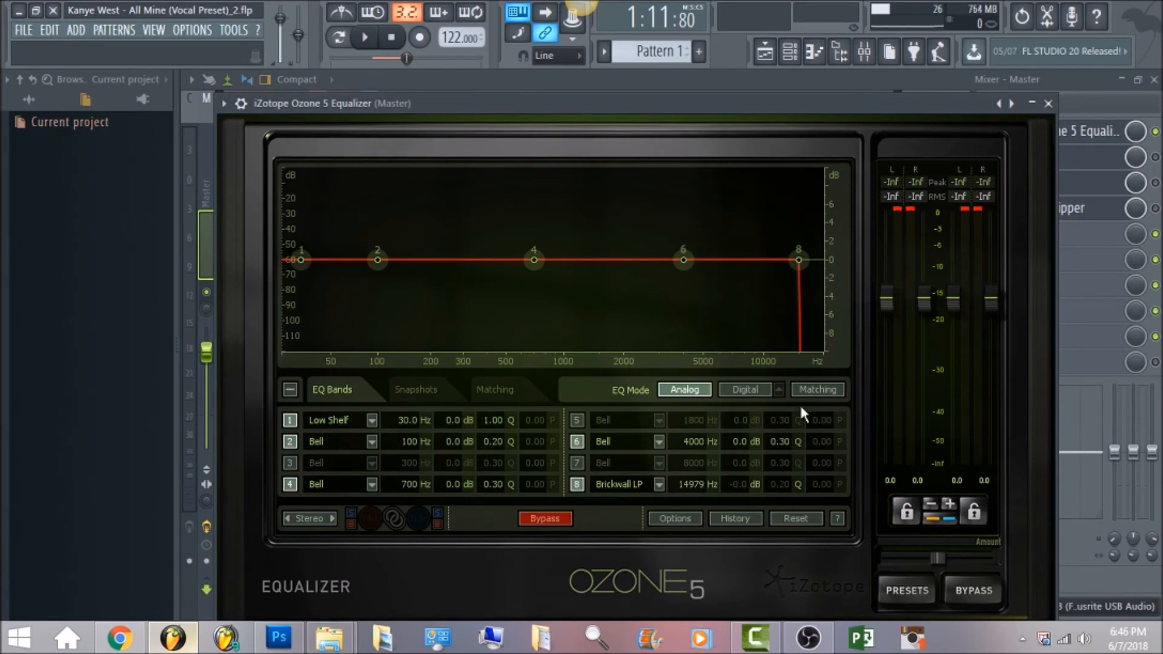
left_click(660, 485)
mouse_move(642, 537)
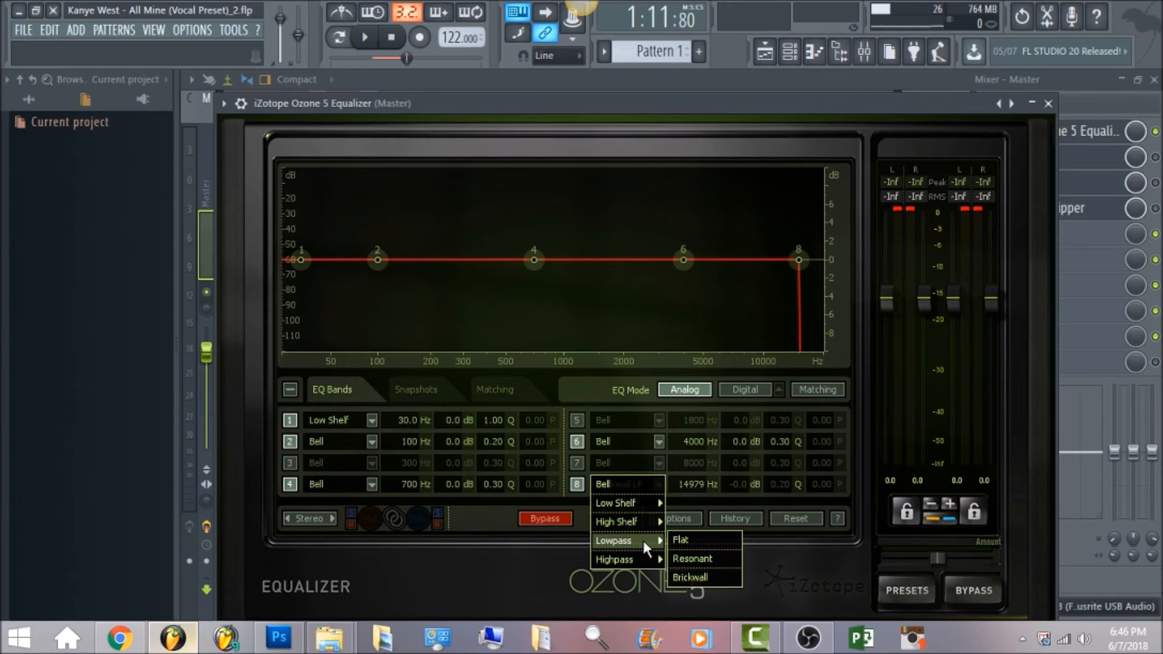
left_click(813, 566)
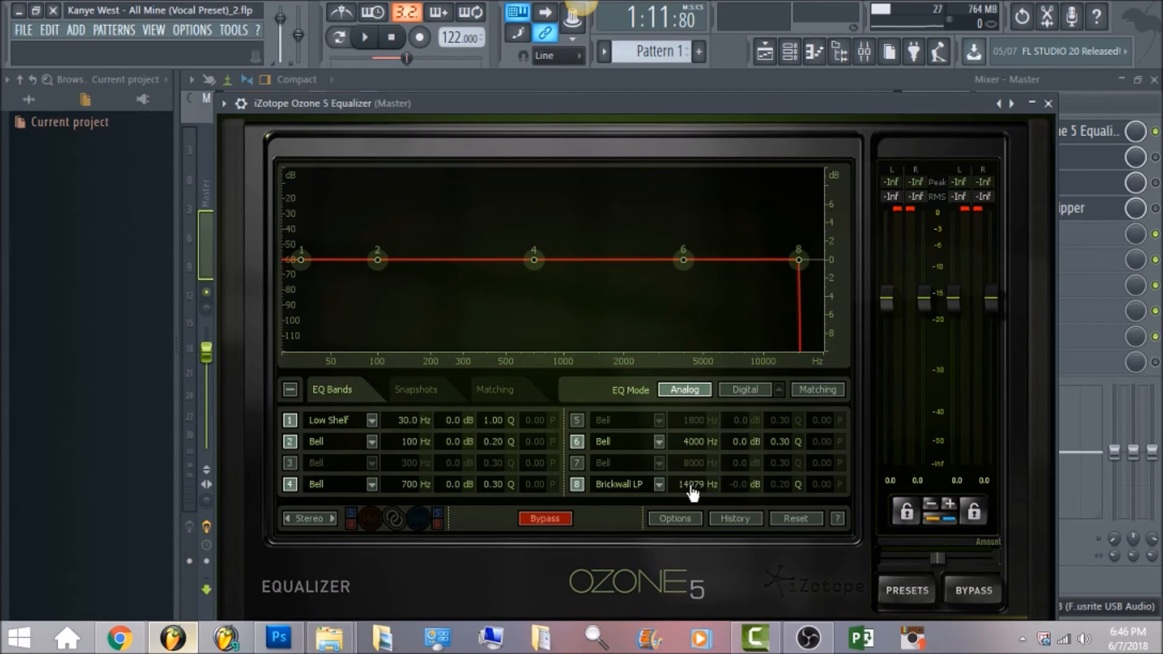
Play the mix through the Ozone 5 Equalizer from the start of the selected section, watching its spectrum, and stop playback.
left_click(847, 74)
left_click(395, 39)
left_click(367, 39)
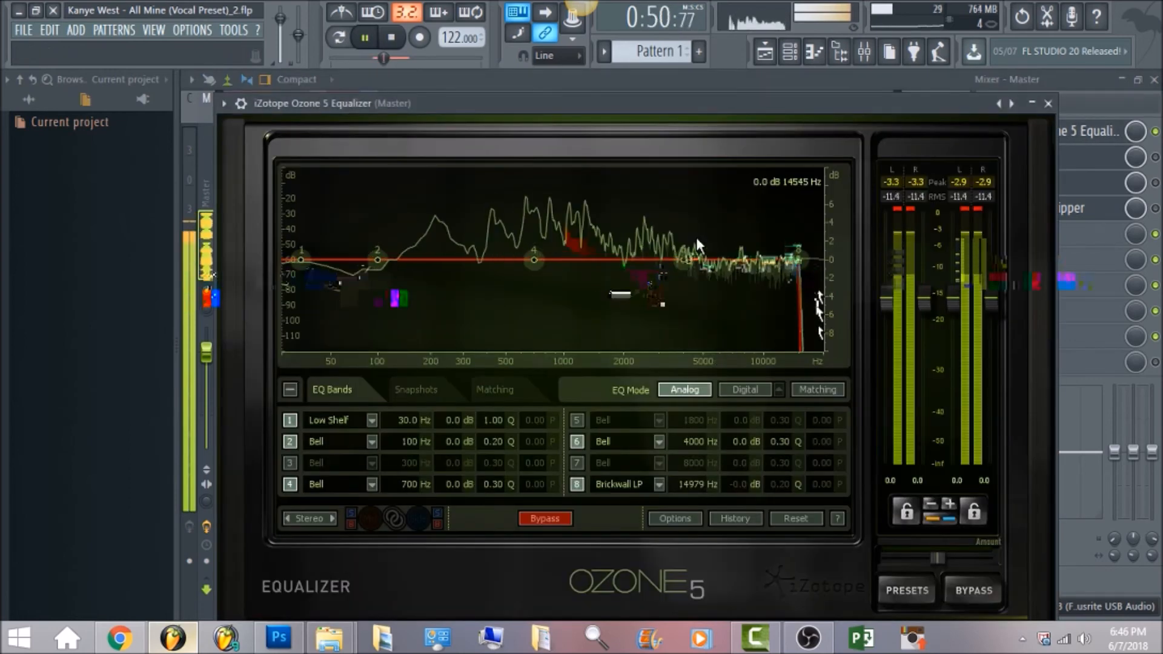
key("space")
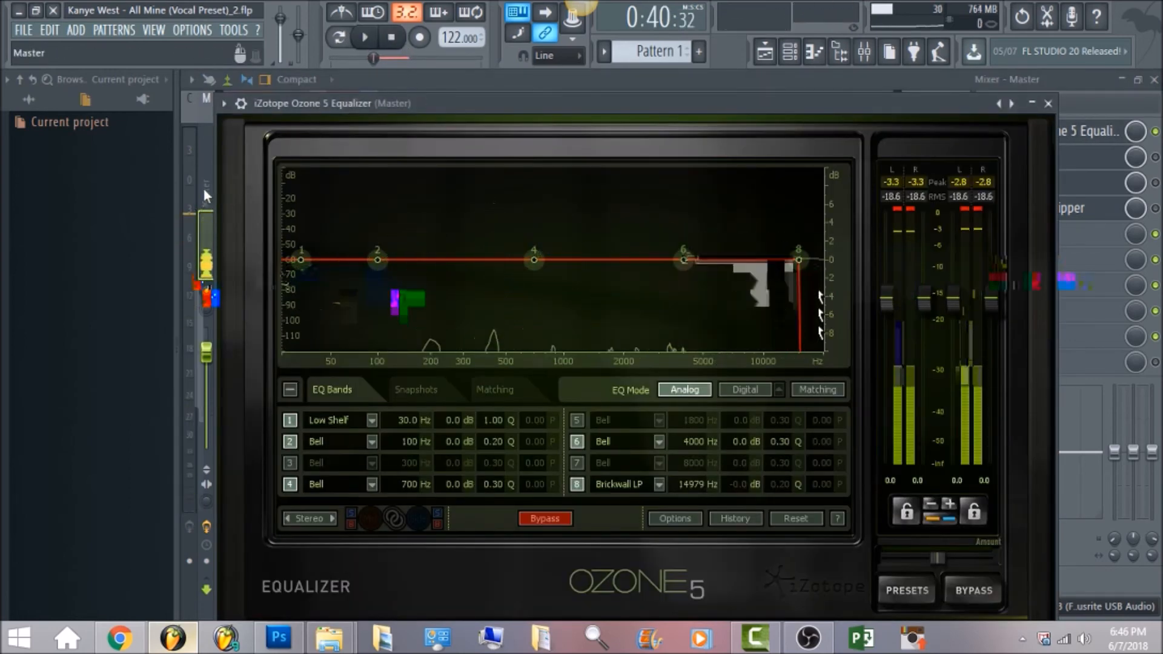
Enable MASTER EQ and turn off the iZotope Ozone 5 Equalizer on the Master track.
left_click(203, 189)
left_click(1154, 159)
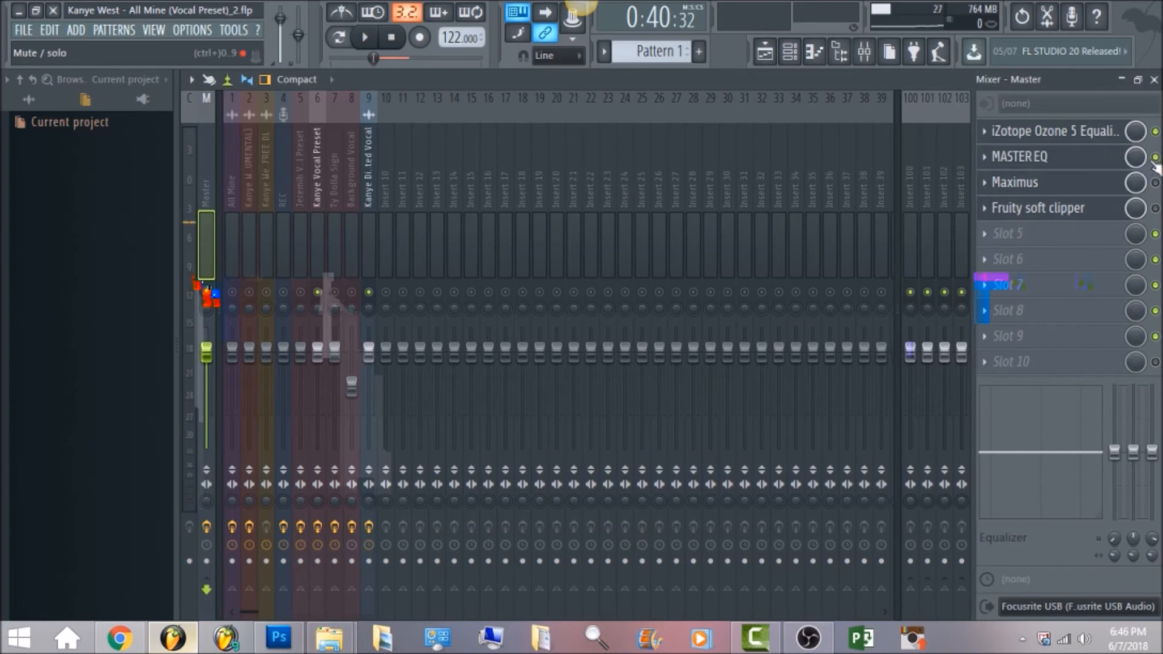
left_click(1154, 131)
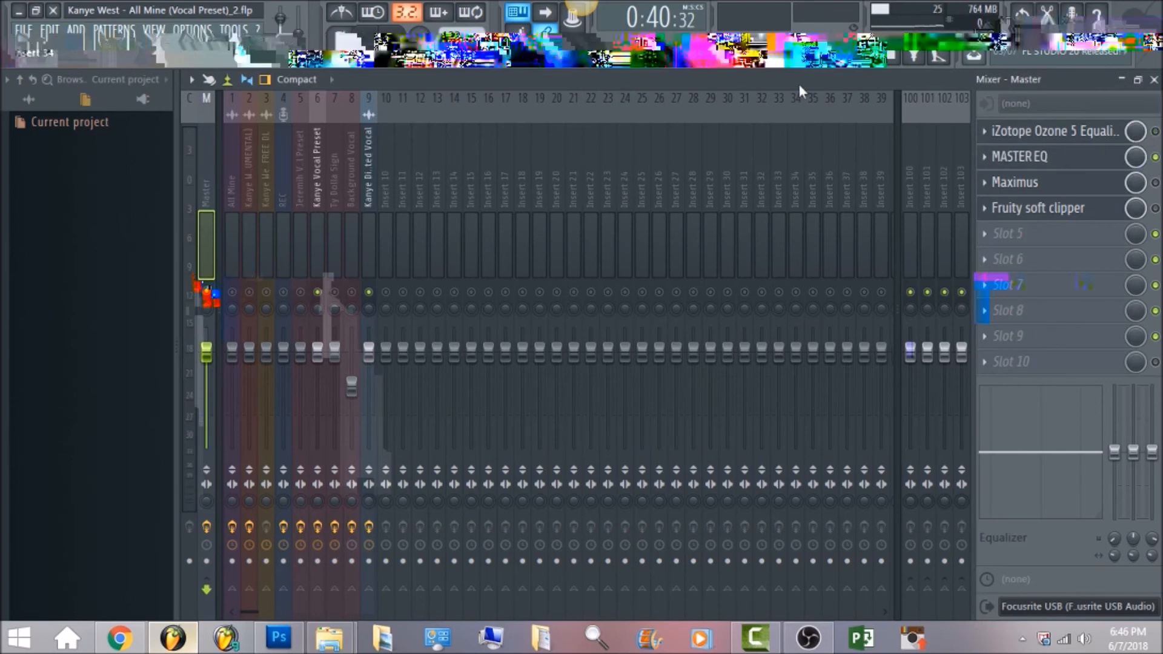
Check the playlist arrangement and audition the mix with MASTER EQ active from the mixer.
key("F5")
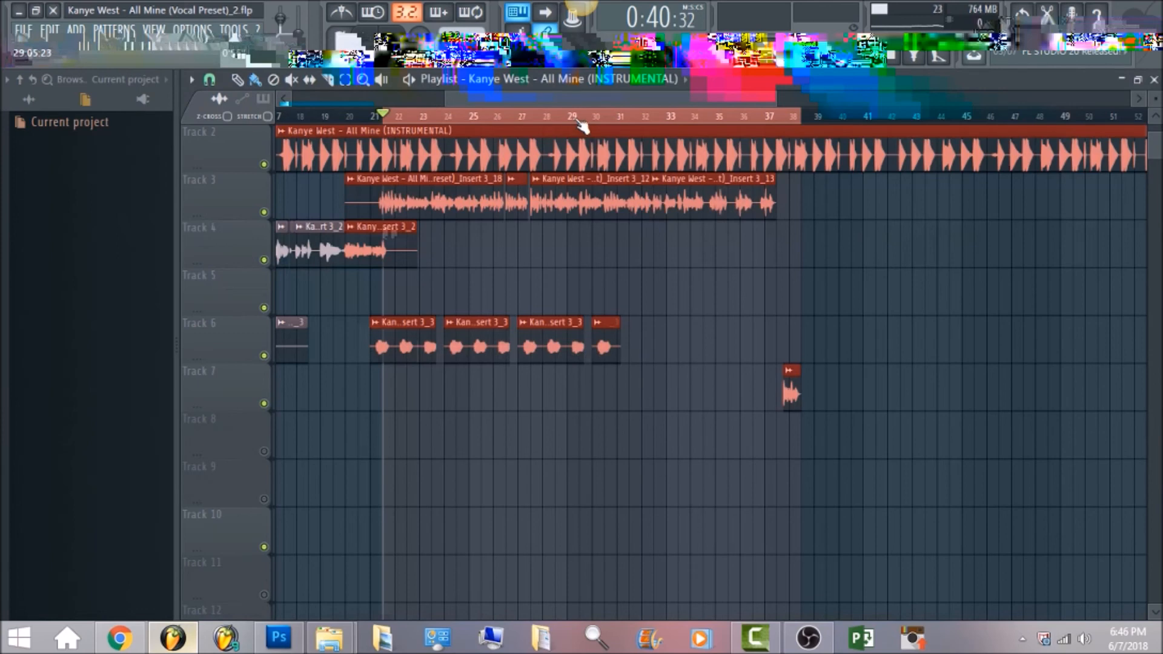
left_click(865, 55)
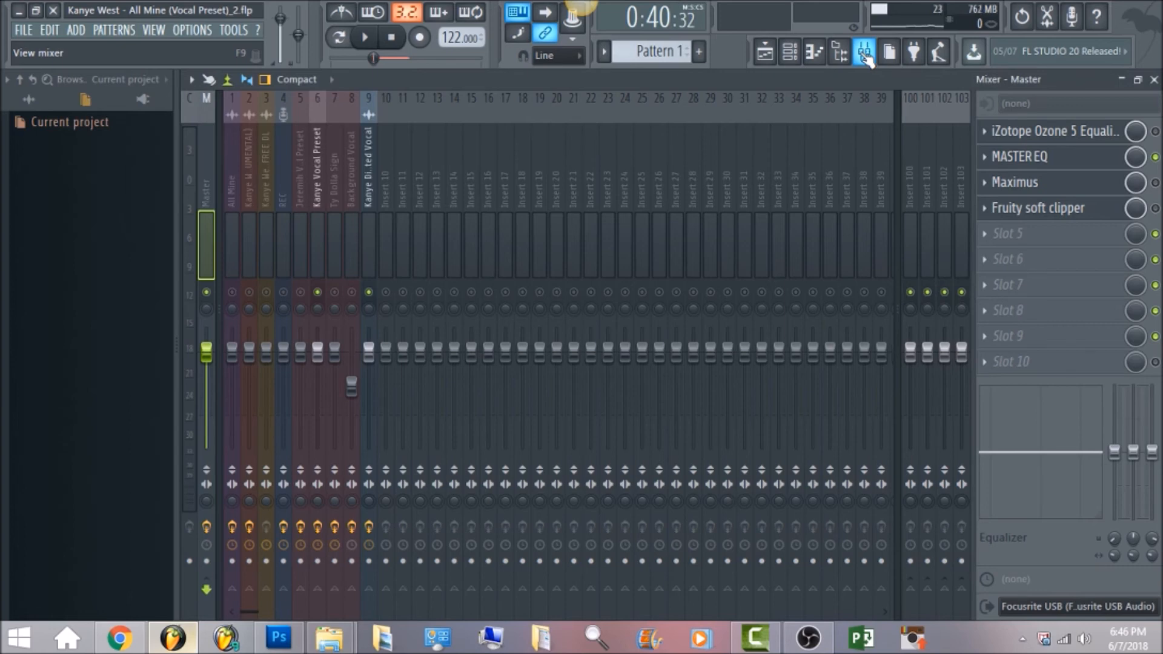
key("space")
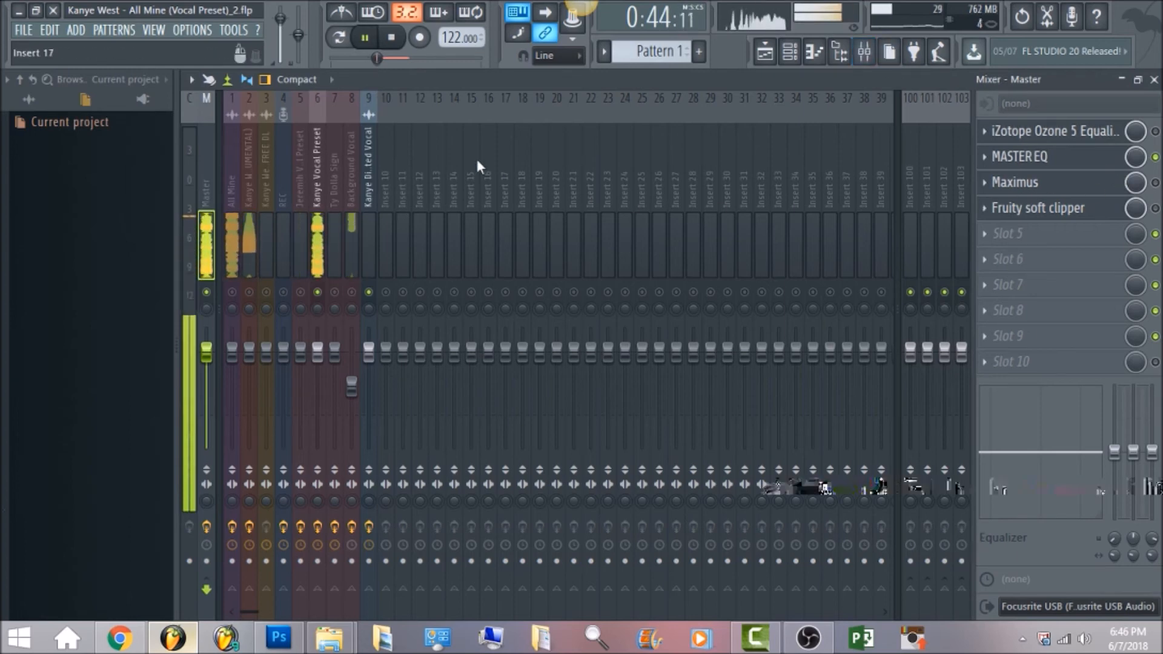
left_click(396, 40)
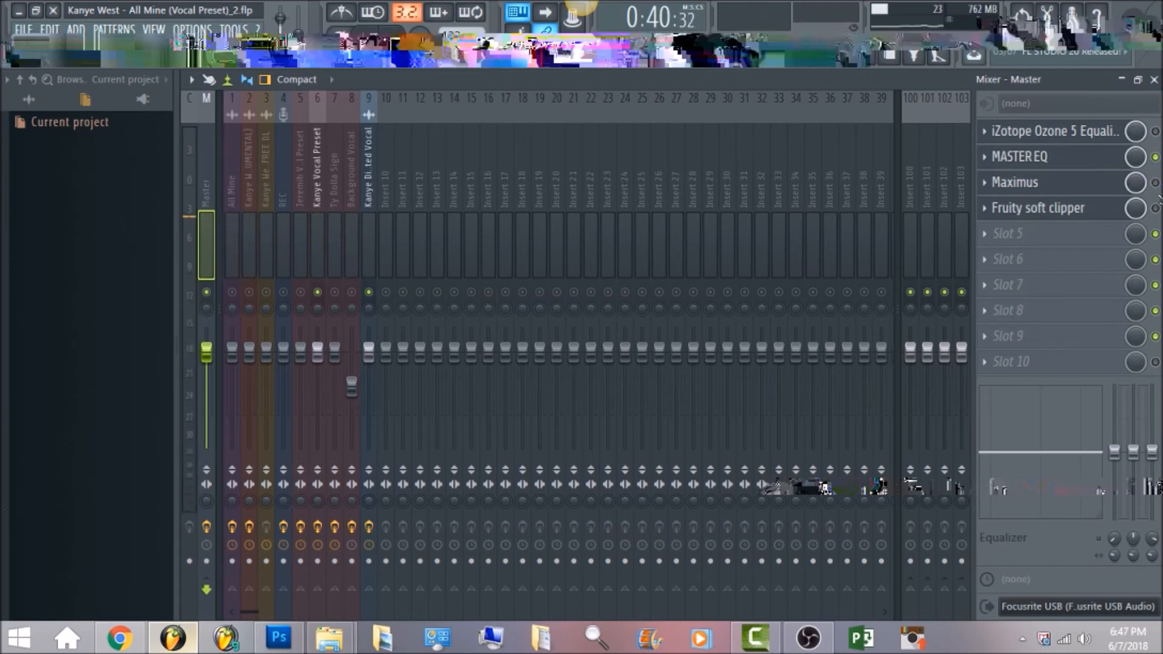
Enable Maximus on the Master track and examine its high, mid, low and master band curves.
left_click(1015, 181)
left_click(289, 406)
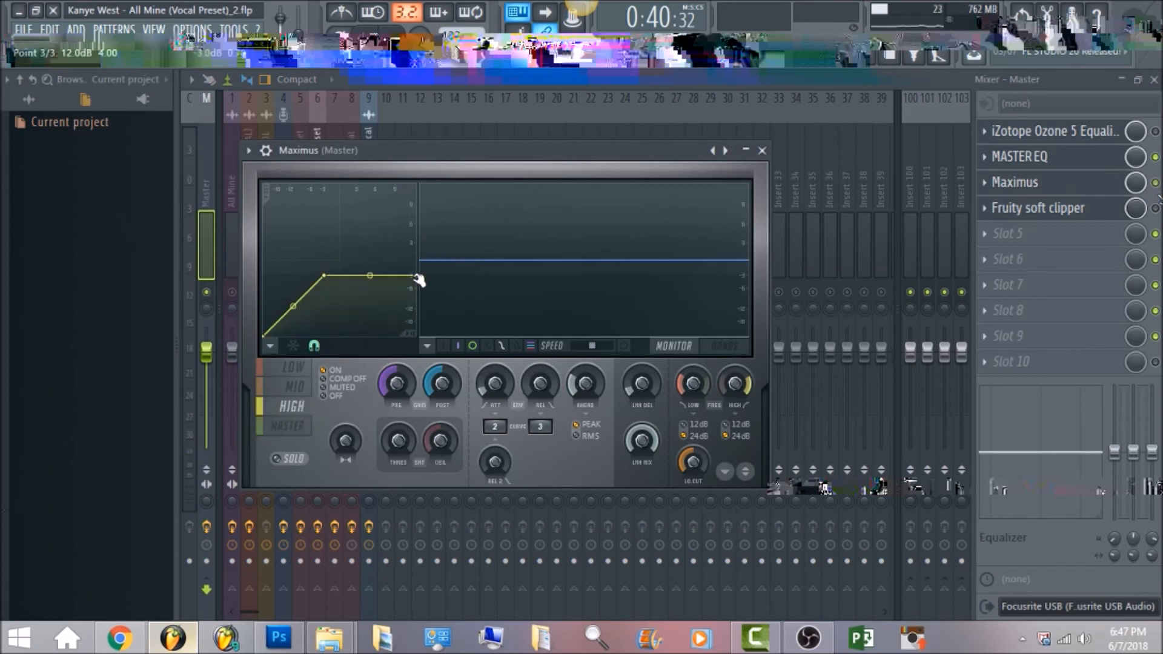
left_click(295, 386)
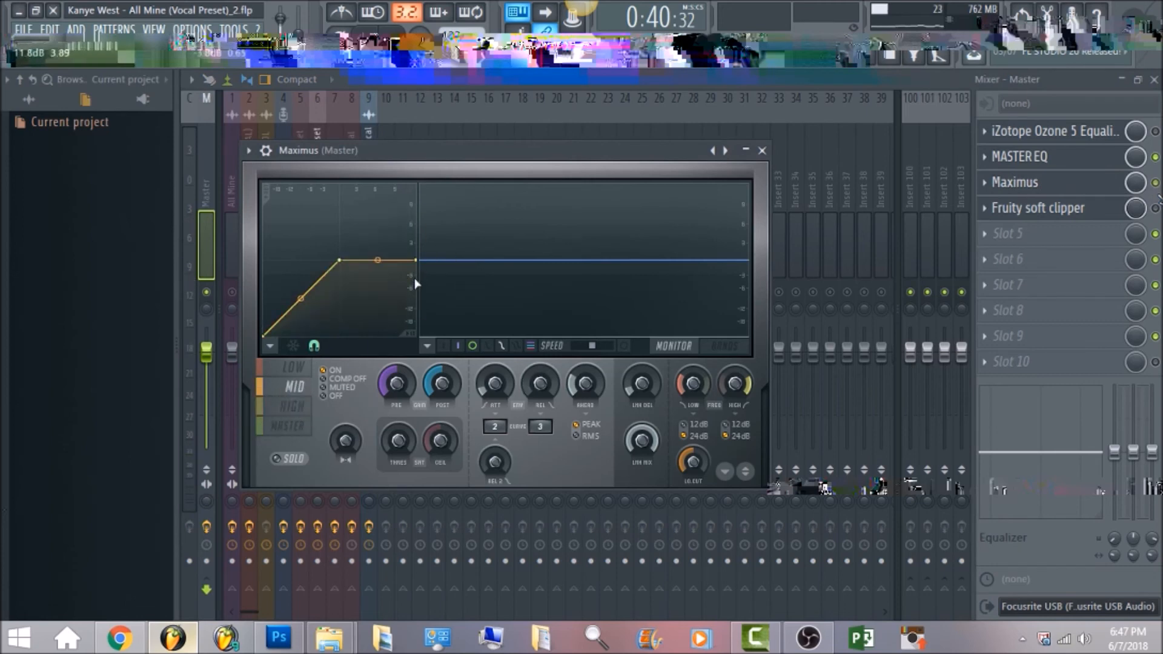
left_click(295, 368)
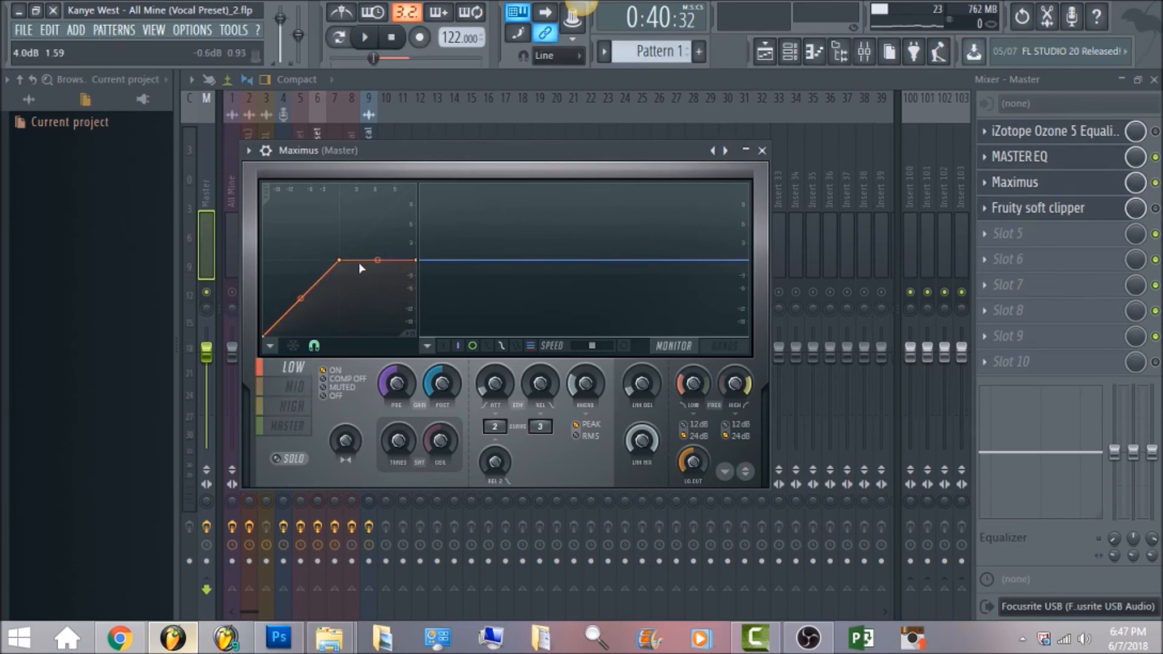
left_click(291, 427)
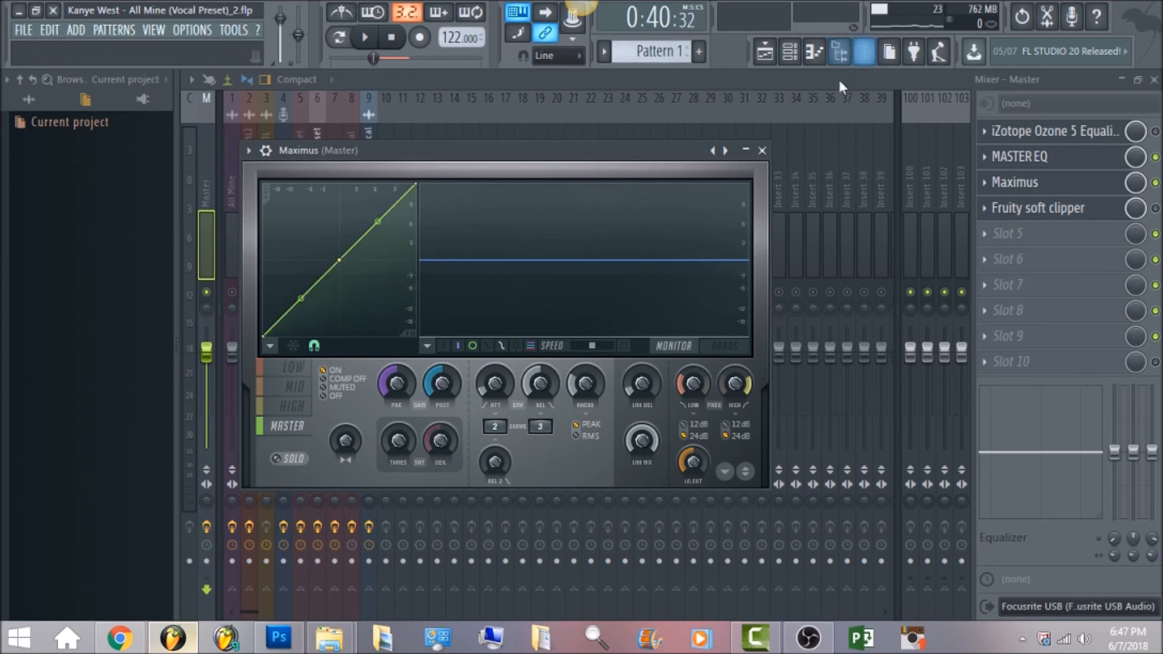
left_click(854, 88)
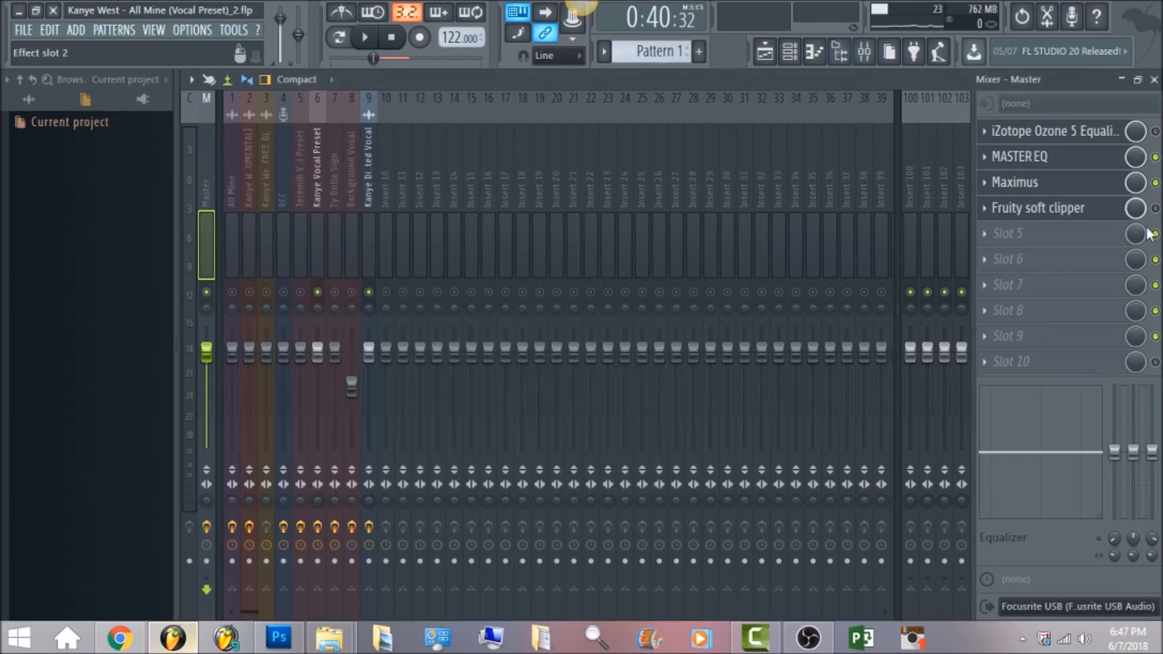
Enable and inspect the Fruity soft clipper, and turn the iZotope Ozone 5 Equalizer back on for the Master track.
left_click(1071, 209)
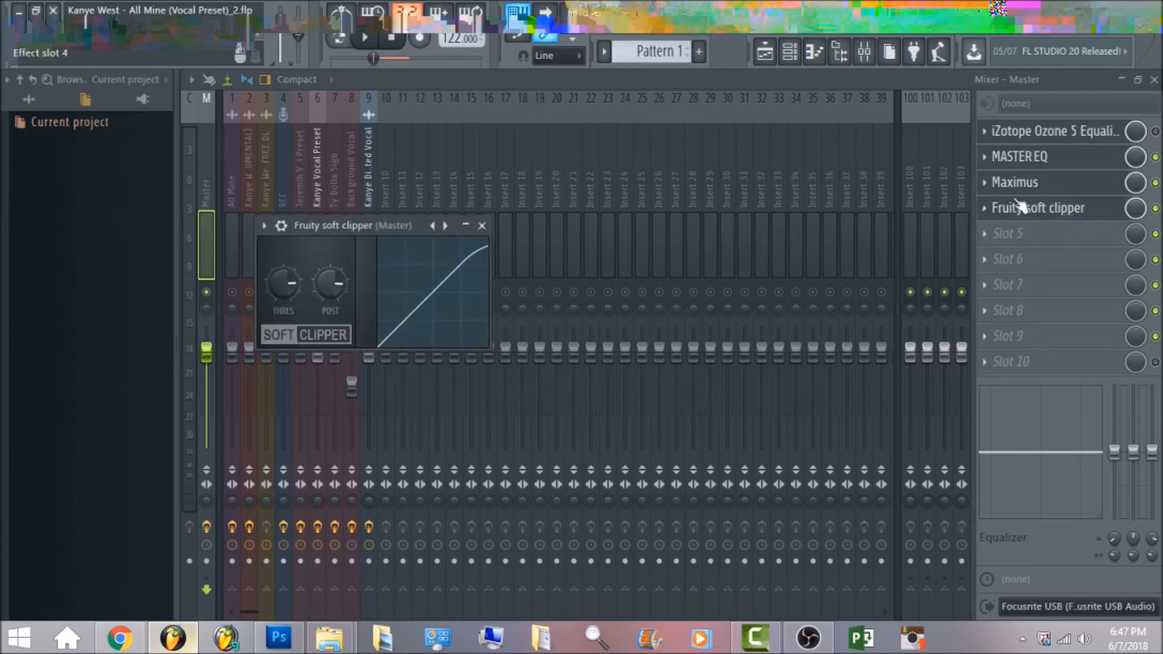
left_click(1156, 132)
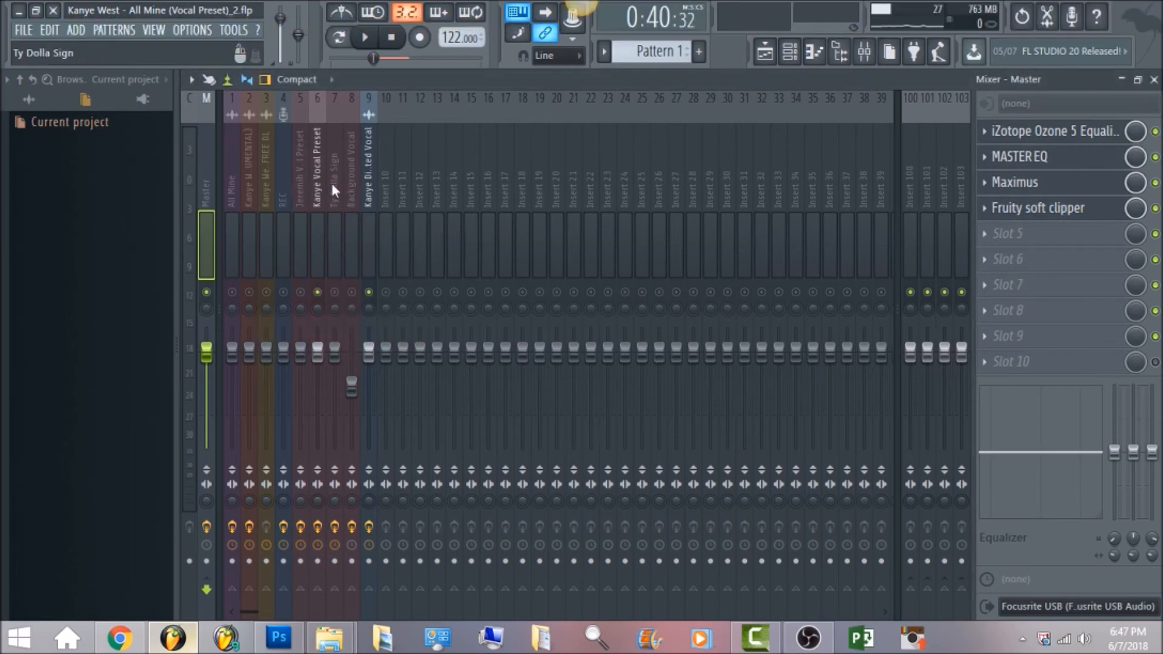
Unsolo the mixer tracks so every track is active, play the full mix, and mute the All Mine and instrumental tracks.
right_click(320, 295)
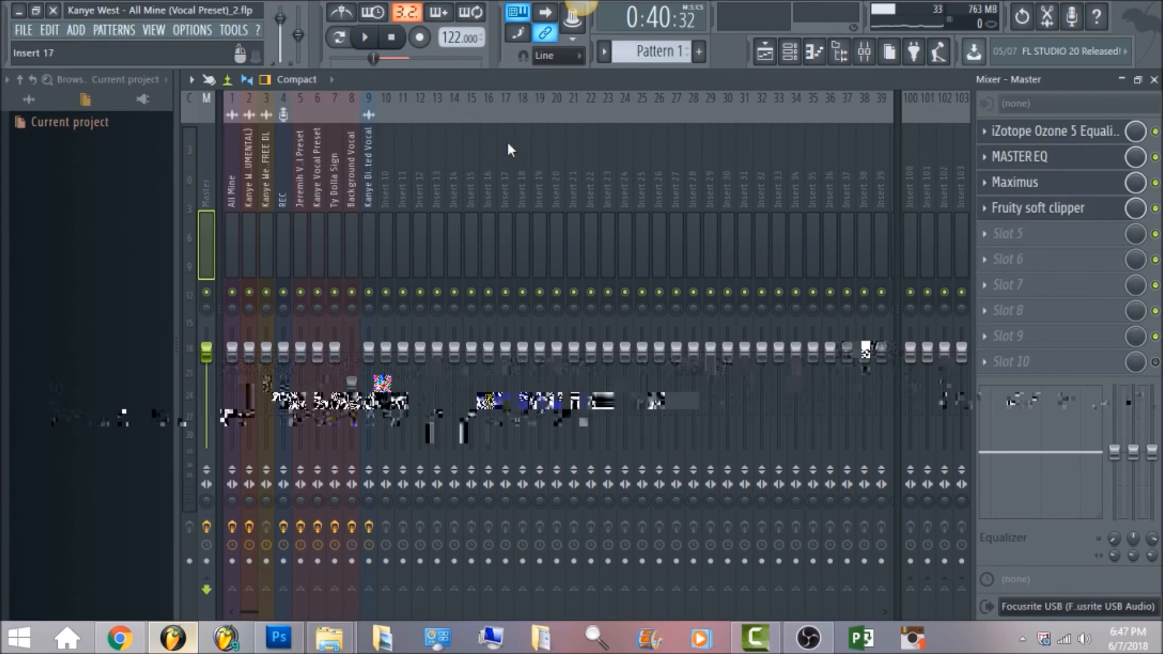
key("space")
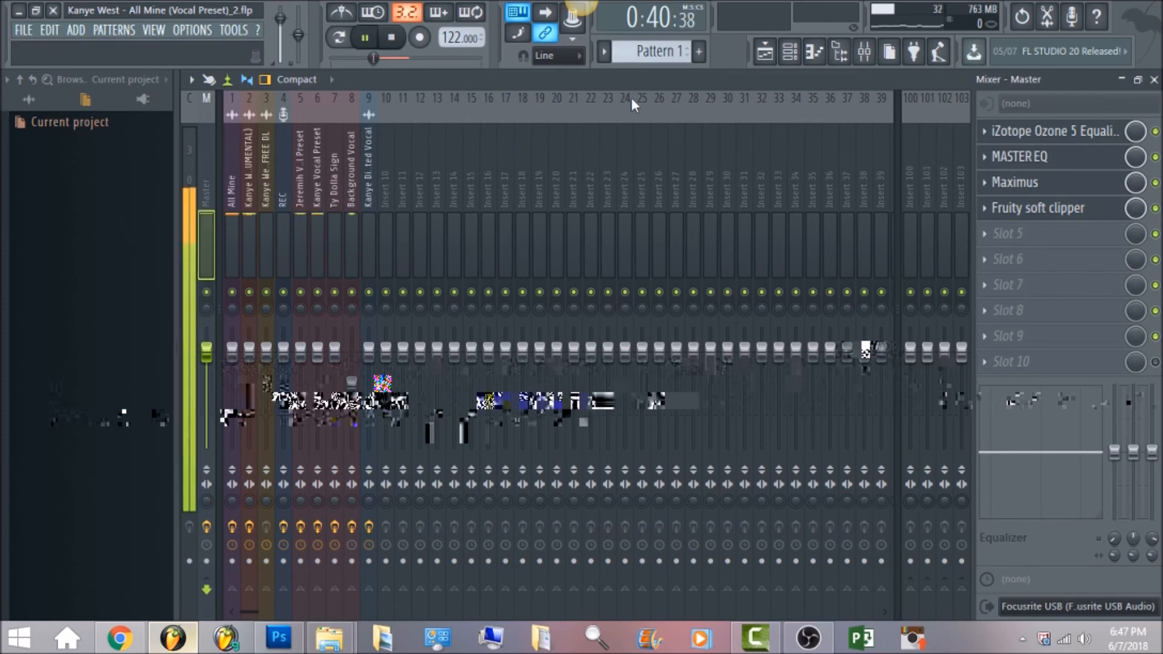
left_click(232, 292)
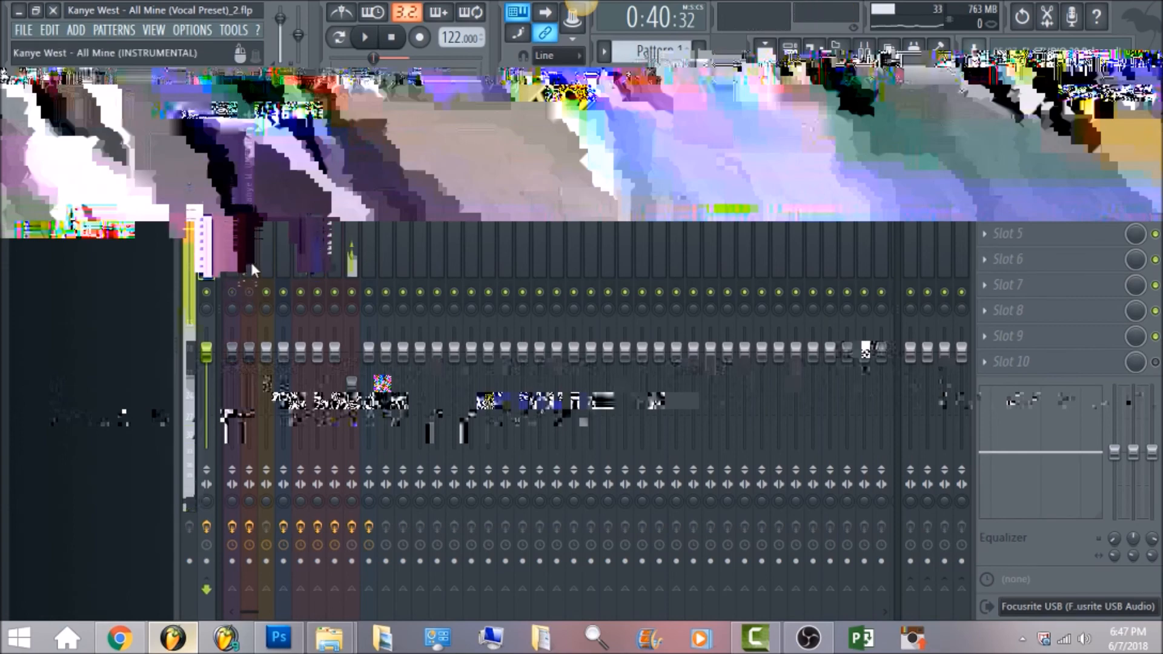
Trace the instrumental clip from the playlist to its mixer track, unmute it, and audition the mix with the Kanye Vocal Preset track selected.
left_click(766, 57)
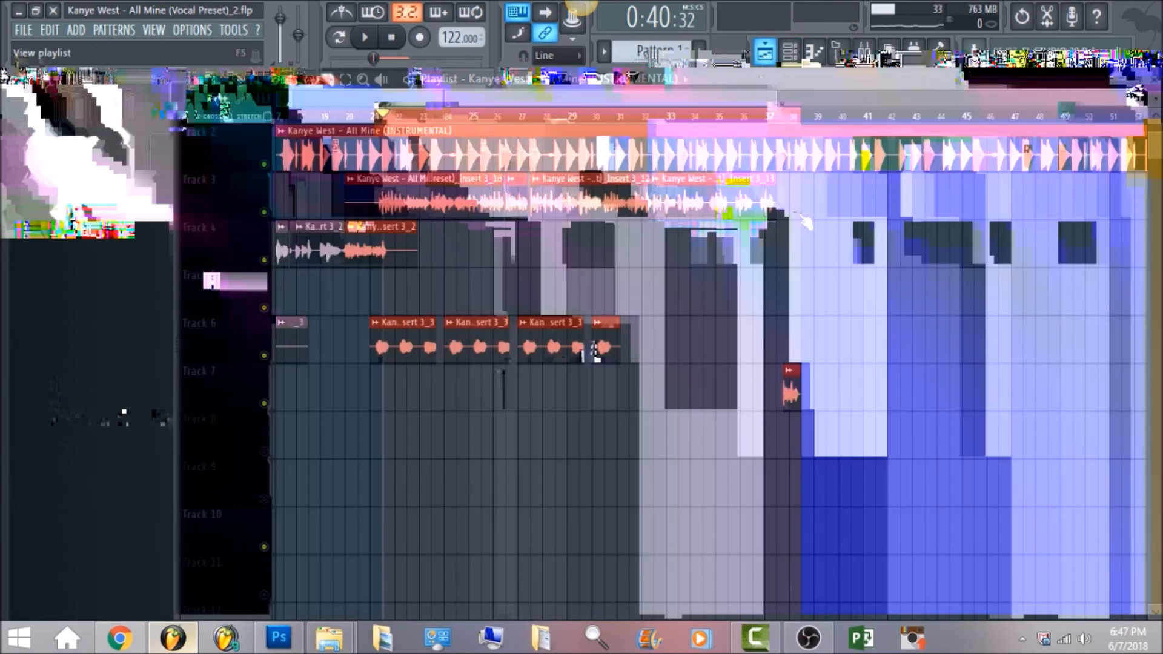
double_click(515, 155)
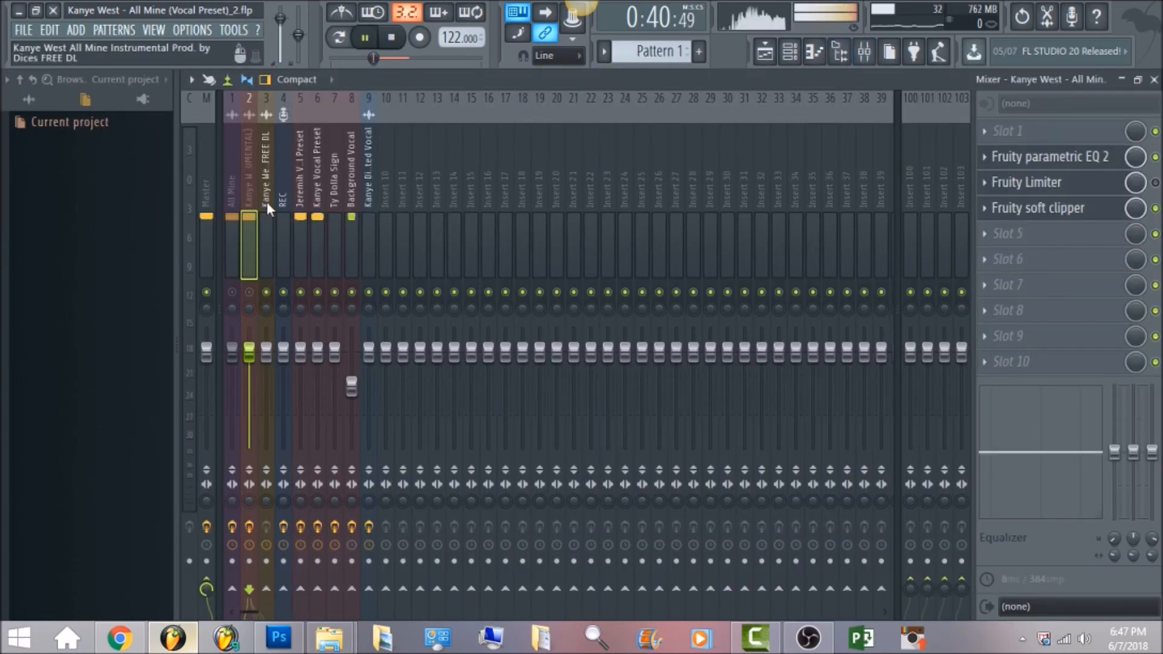
left_click(249, 292)
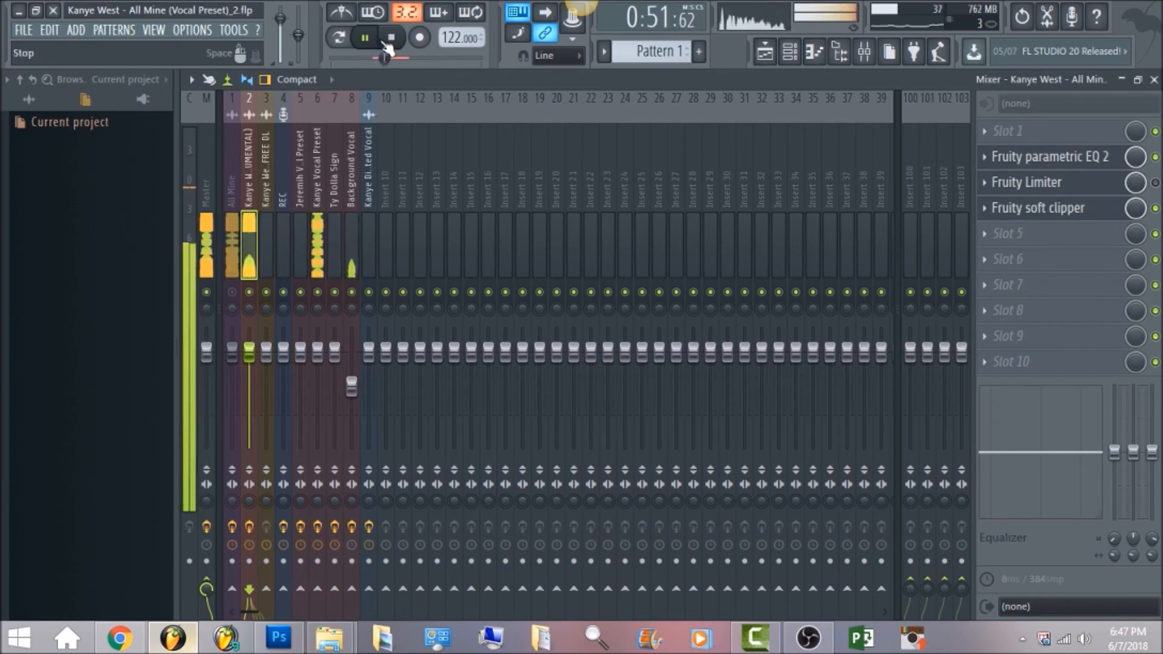
left_click(319, 181)
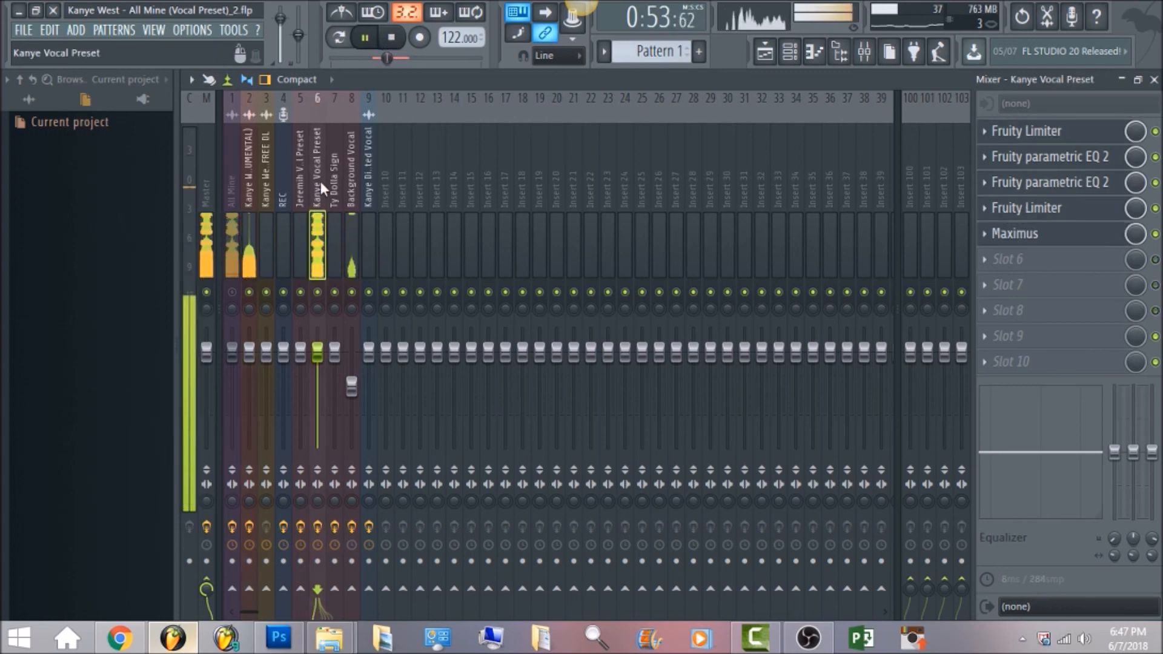
left_click(392, 39)
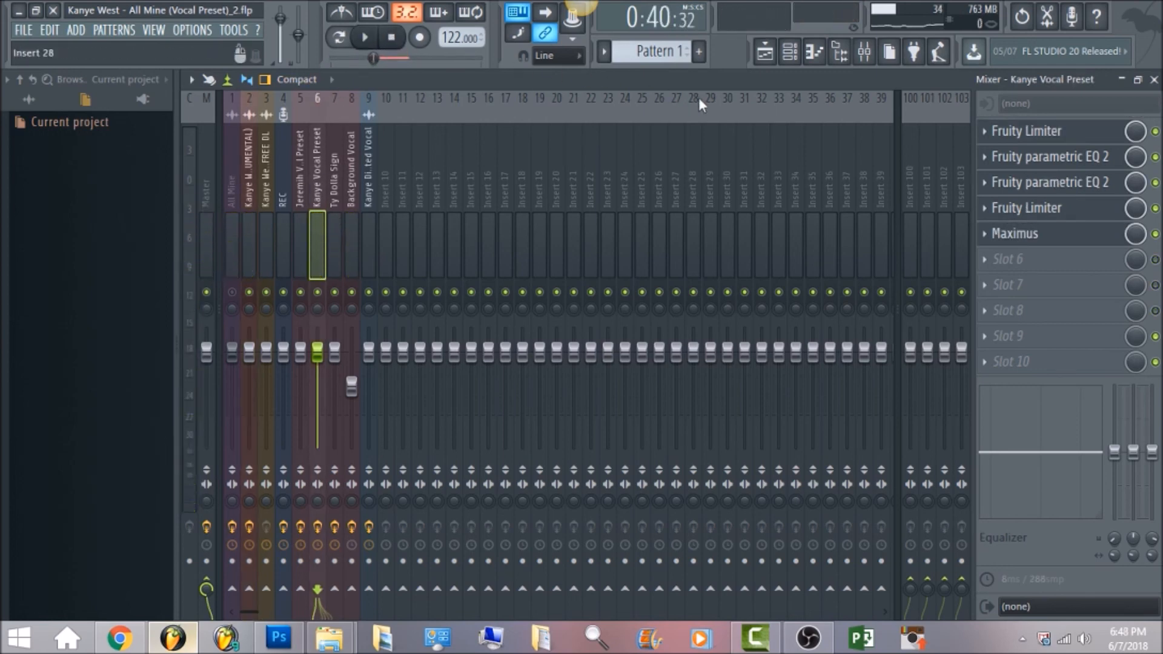